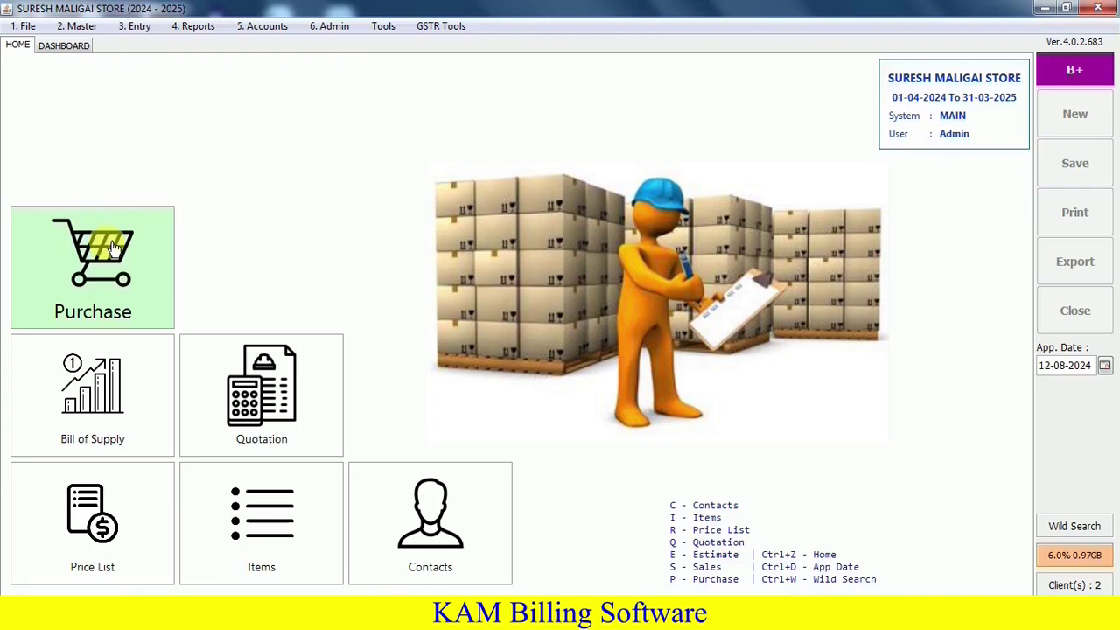
Open the stock statement report and filter it by the item with code gw1, GOLD WINNER 1LIT
click(193, 26)
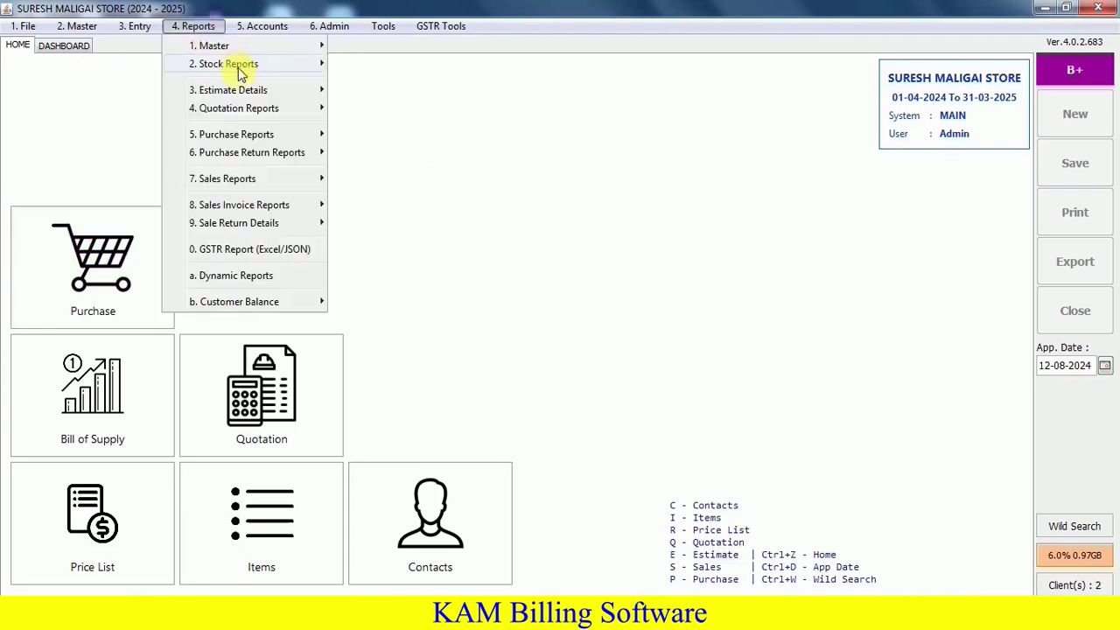
mouse_move(241, 74)
click(396, 65)
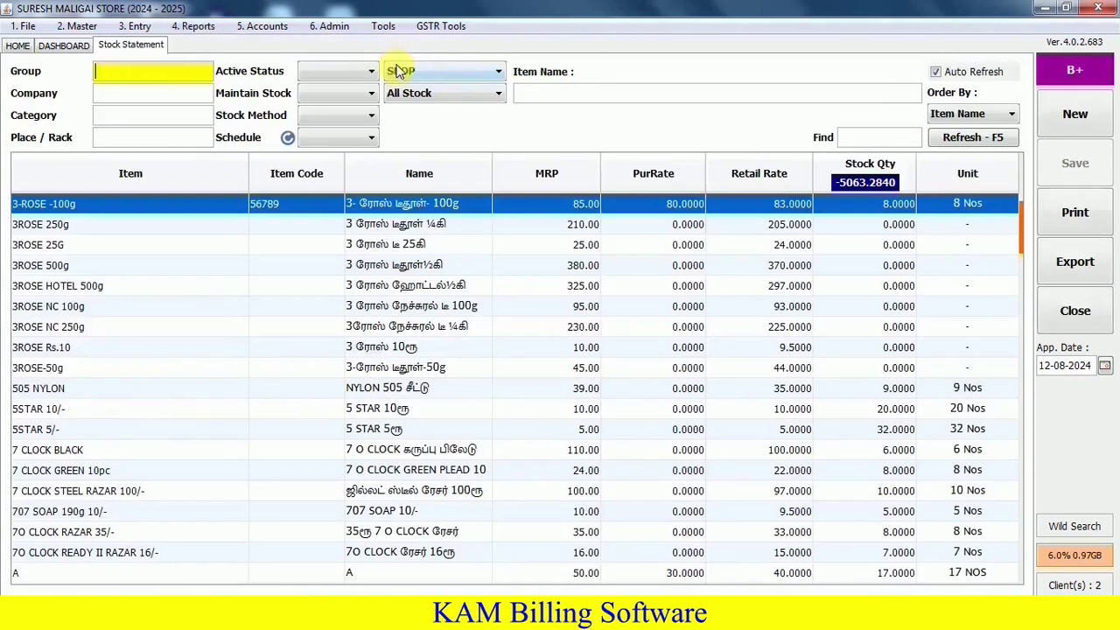
click(591, 98)
text(gw1)
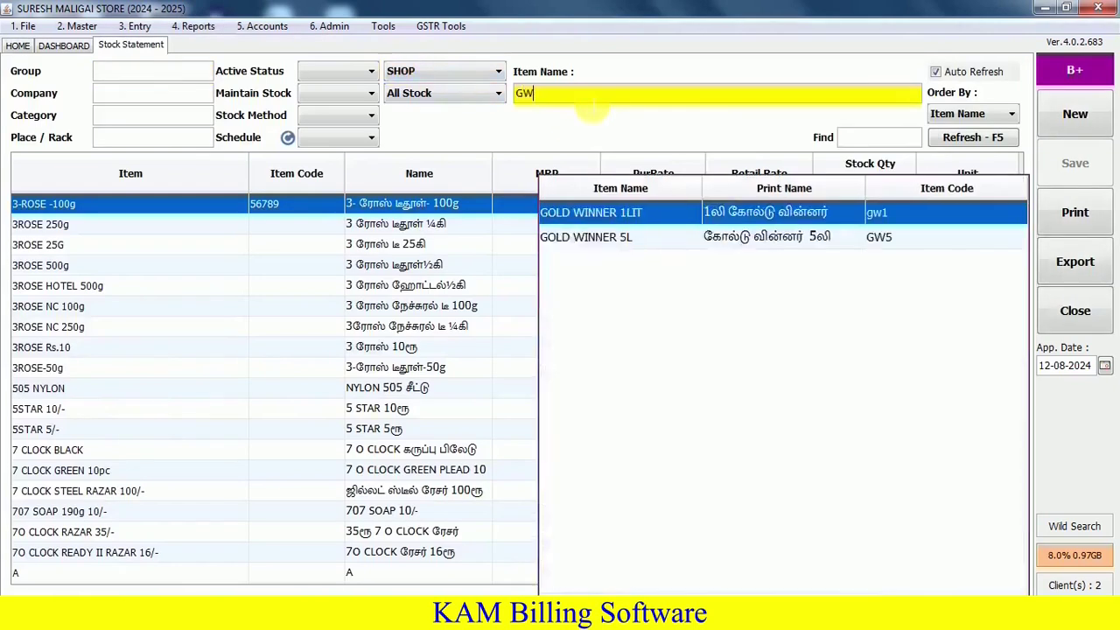
key(Return)
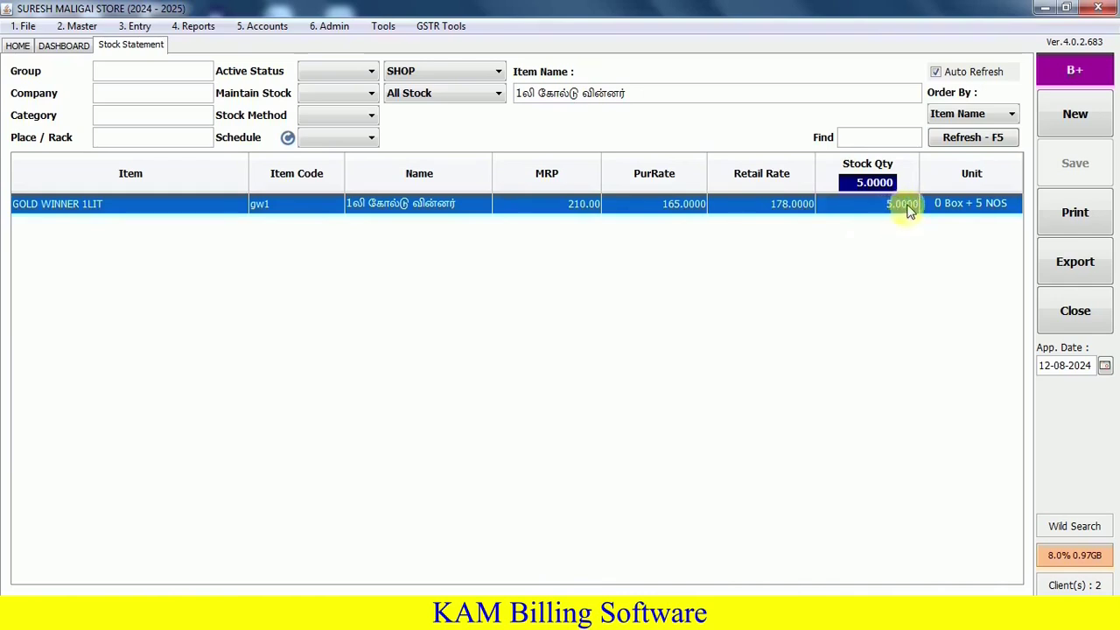
Start purchase invoice 101 dated 12-08-2024 and select ANNAI AGENCY as the supplier
click(18, 45)
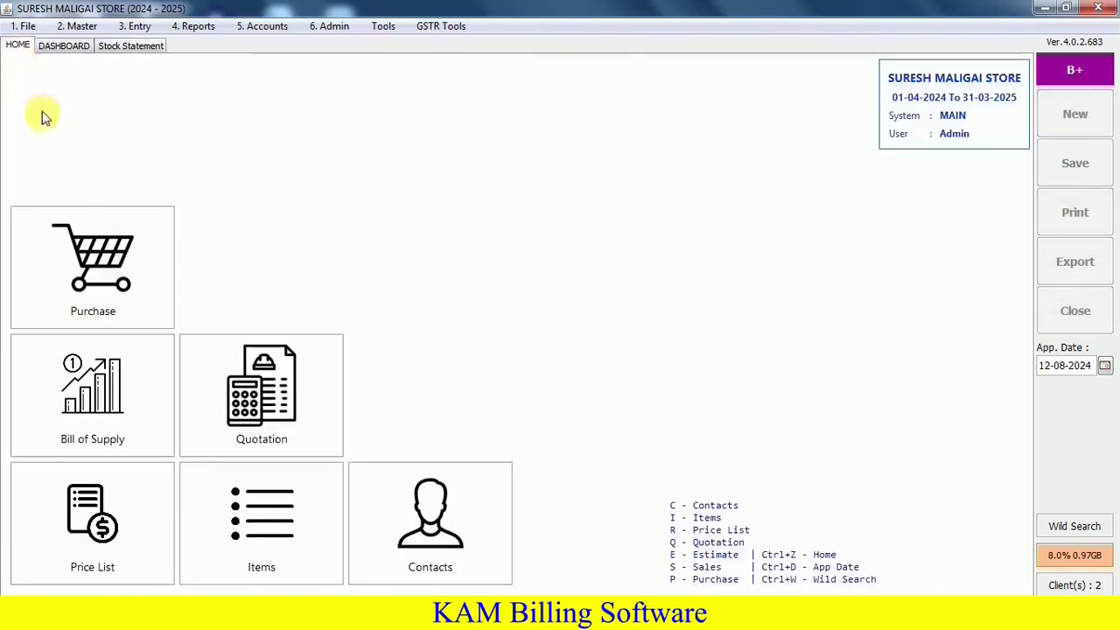
click(101, 278)
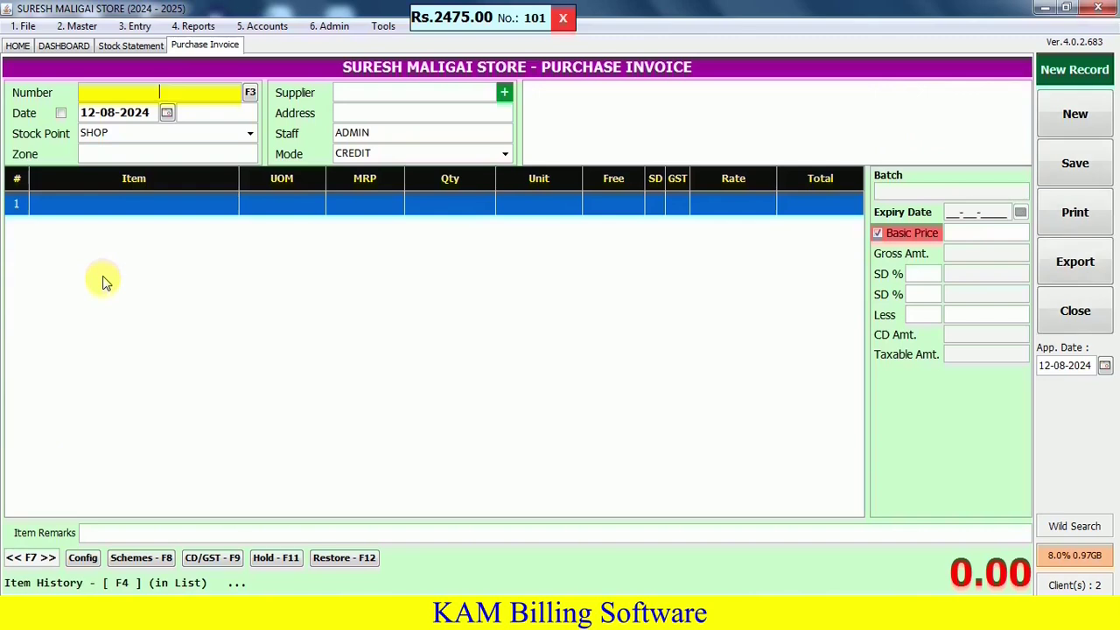
key(Return)
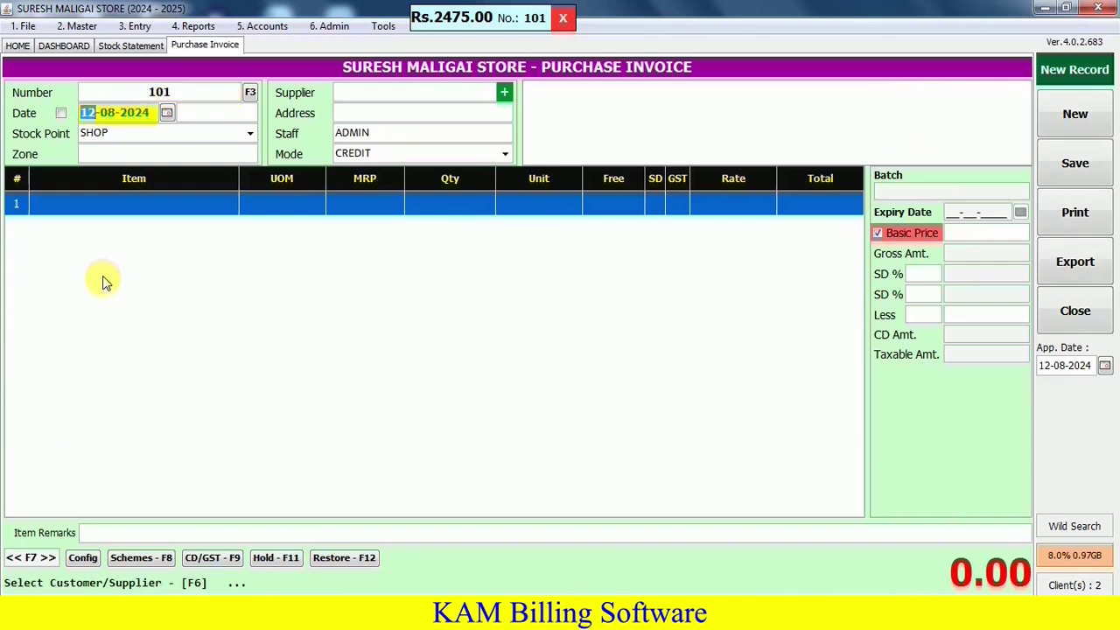
key(Return)
text(ANNA)
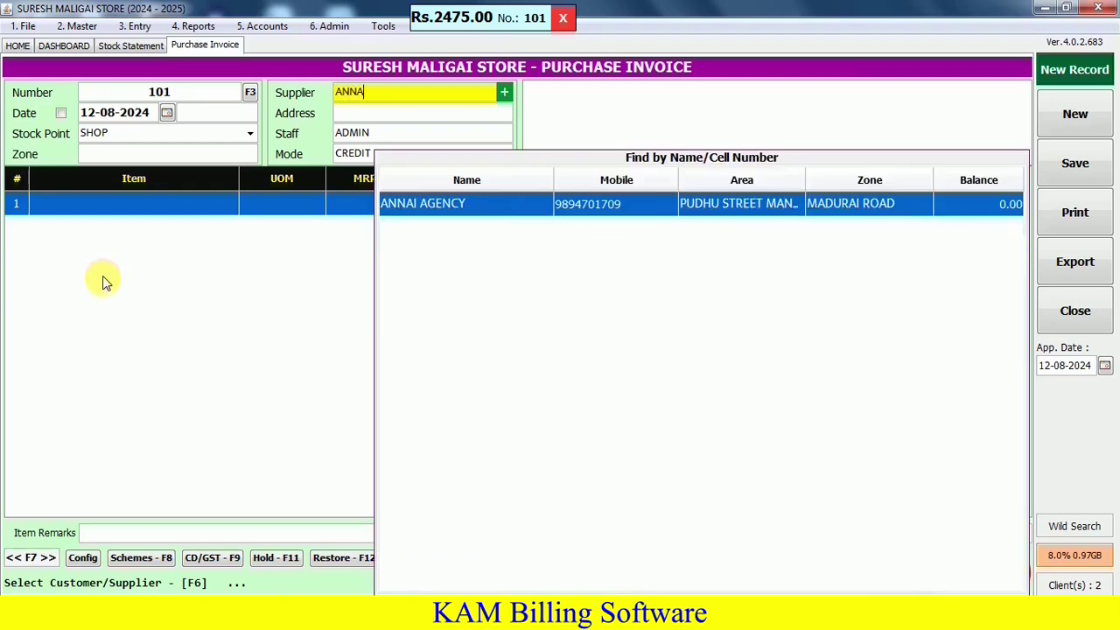
key(Return)
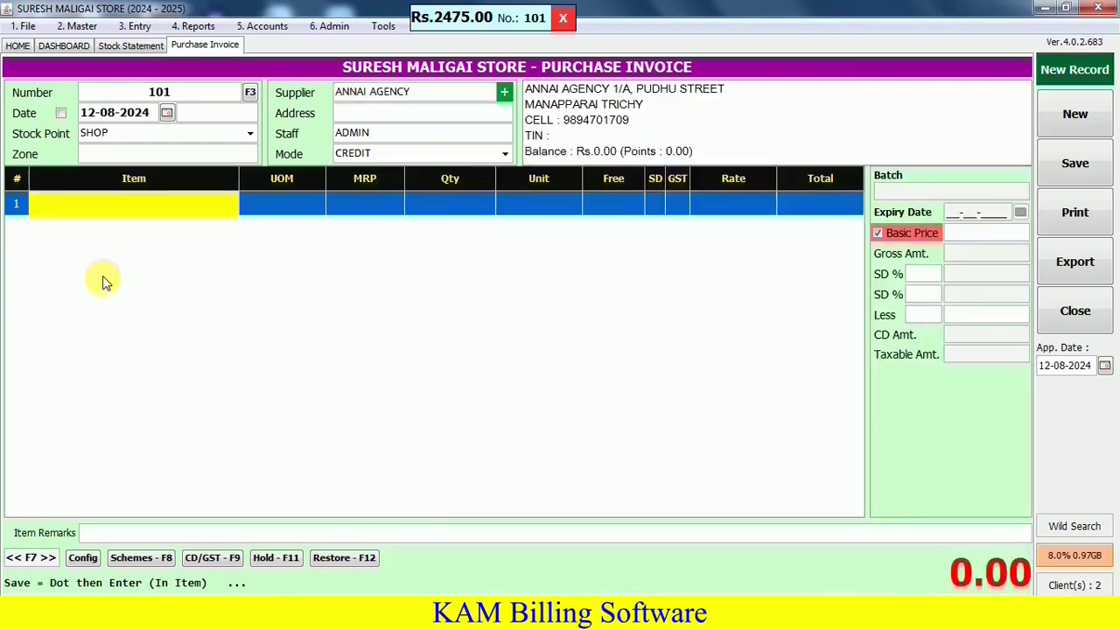
Add 1 Box of item GW1 to the purchase invoice and save it without printing
text(GW1)
key(Return)
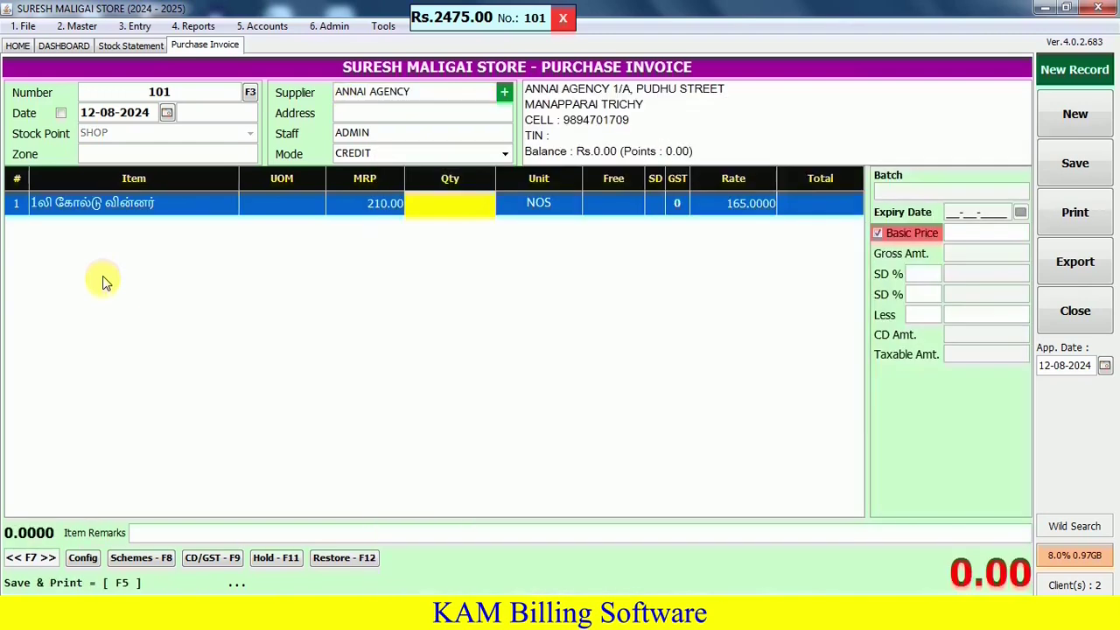
text(1)
key(Return)
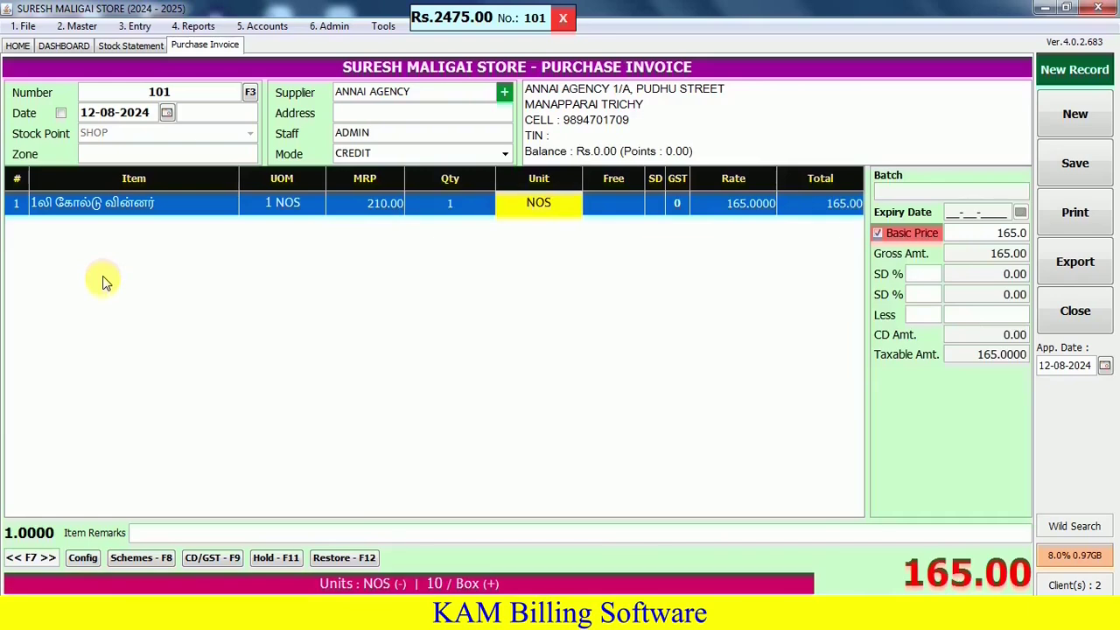
key(plus)
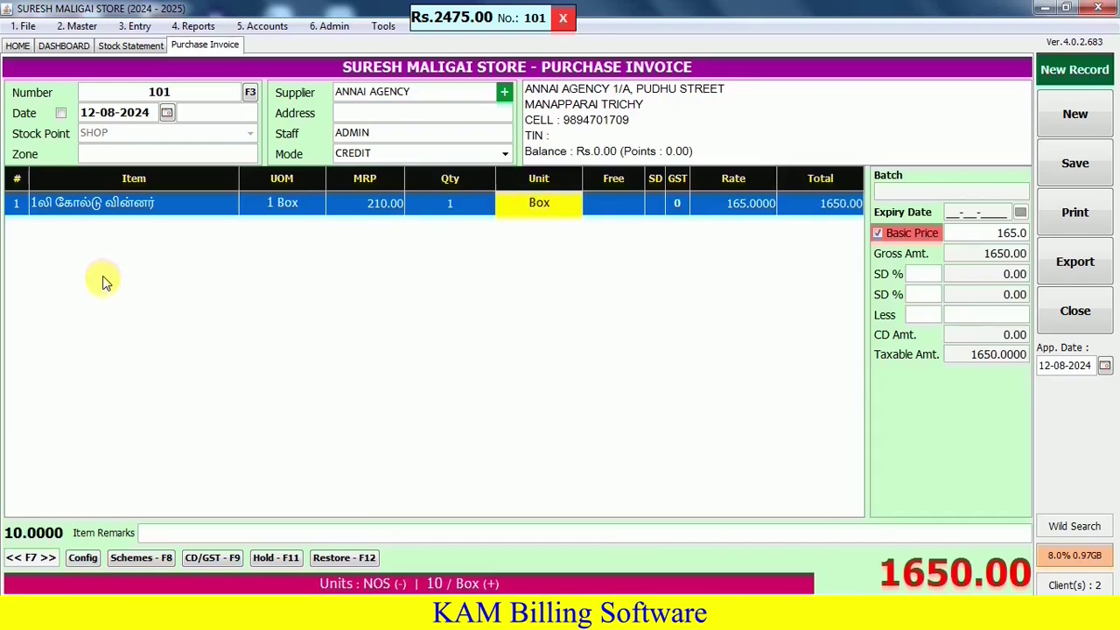
key(Return)
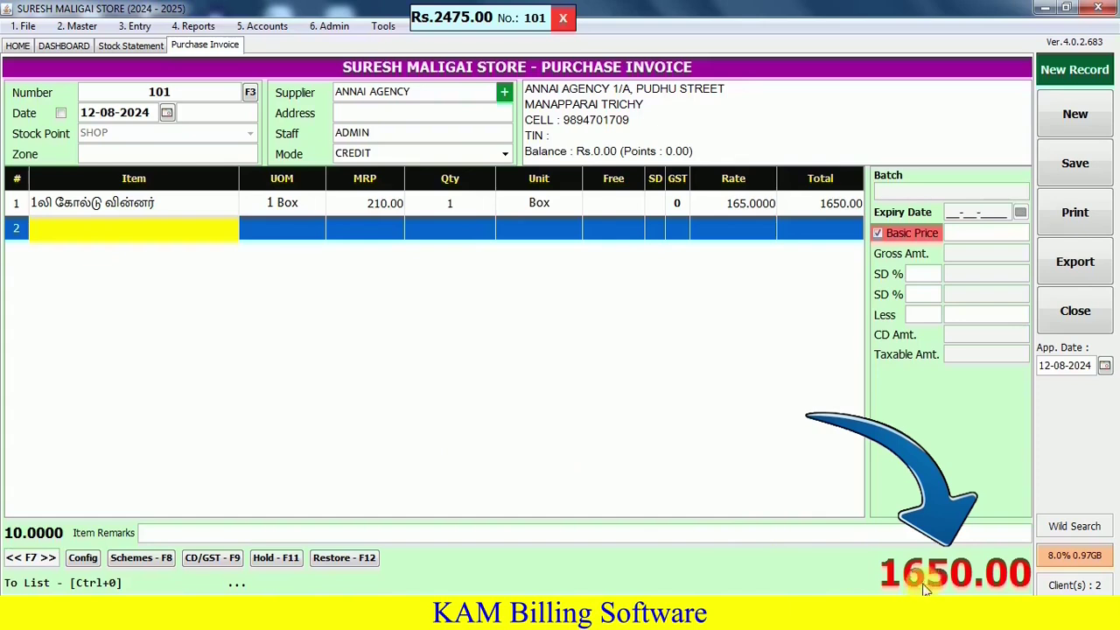
key(ctrl+s)
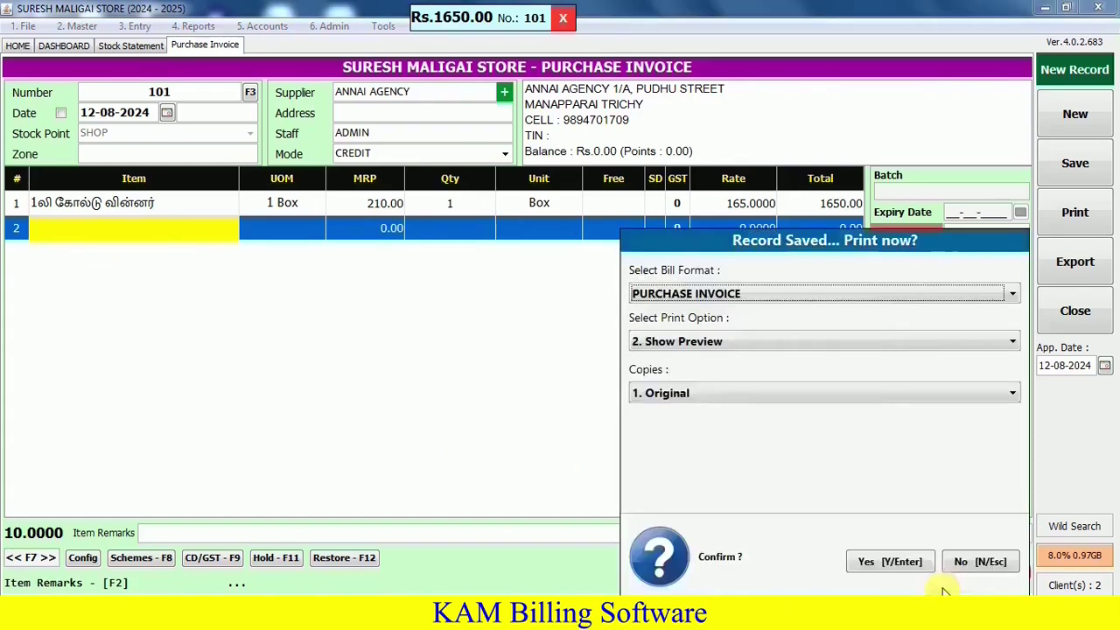
key(Escape)
Refresh the stock statement for GOLD WINNER 1LIT to check its quantity after the purchase
click(128, 45)
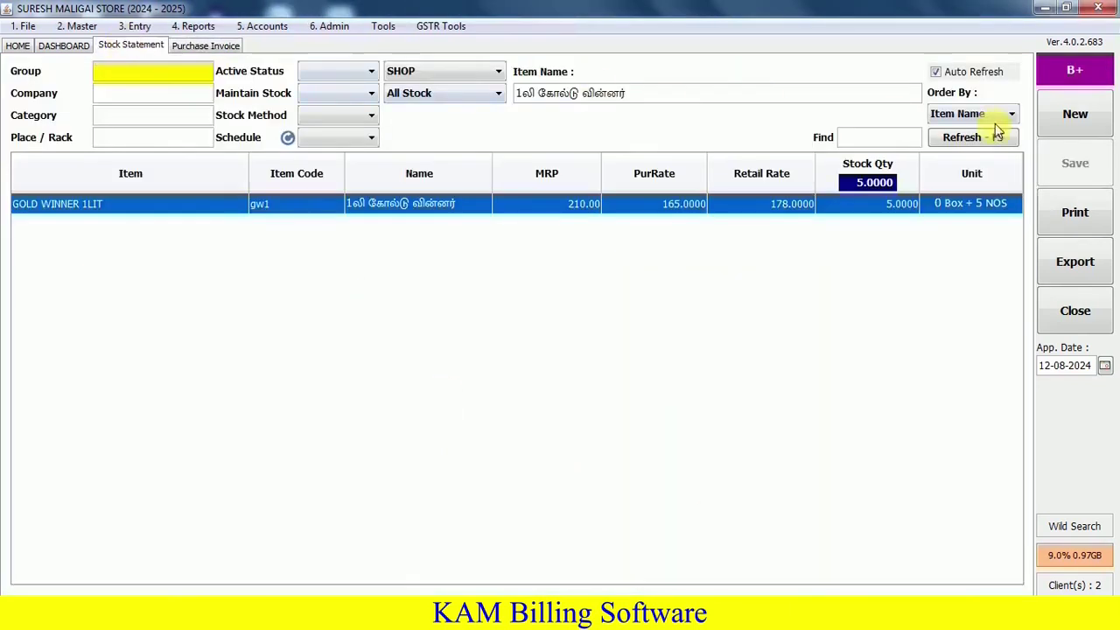
click(997, 135)
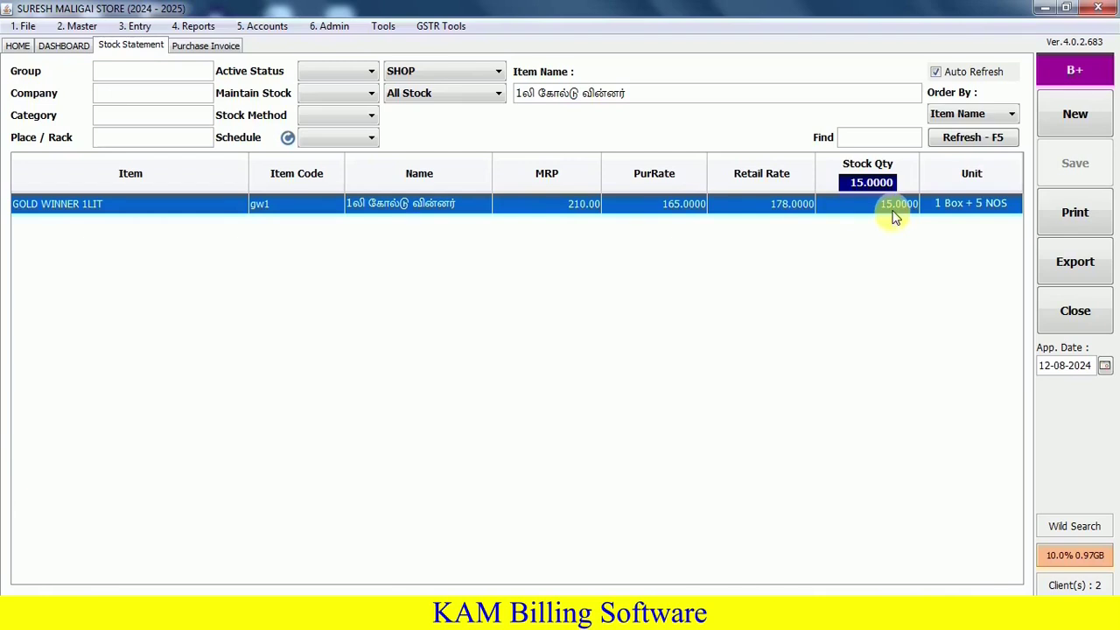
Open the Sundry Debtors/Creditors outstanding report and filter it by the party ANNAI AGENCY
click(267, 27)
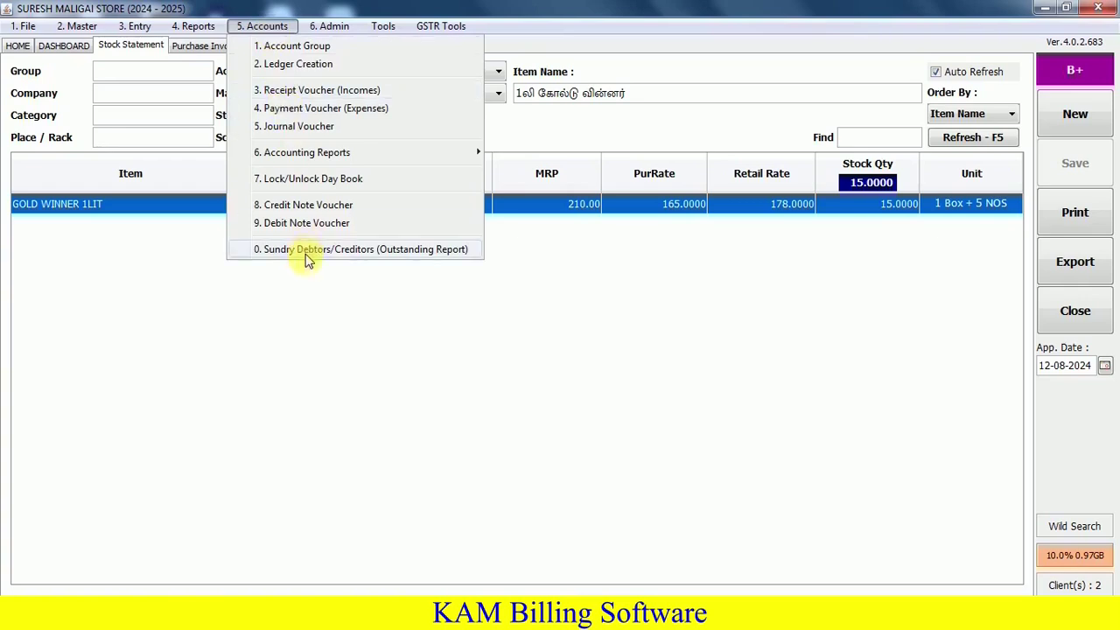
click(353, 252)
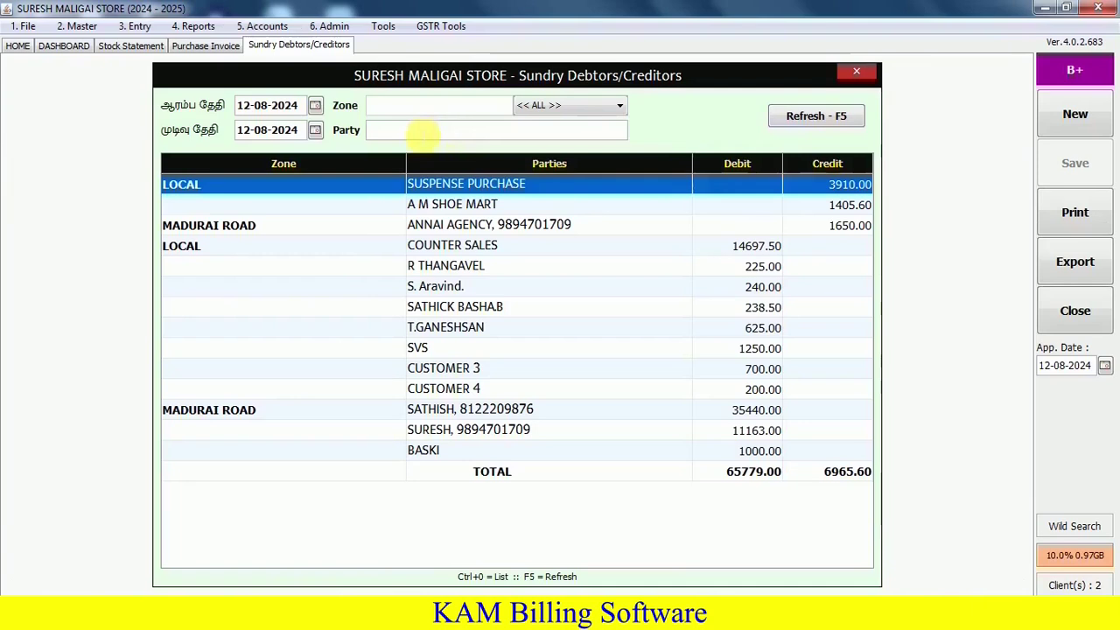
click(412, 130)
text(ANNAI)
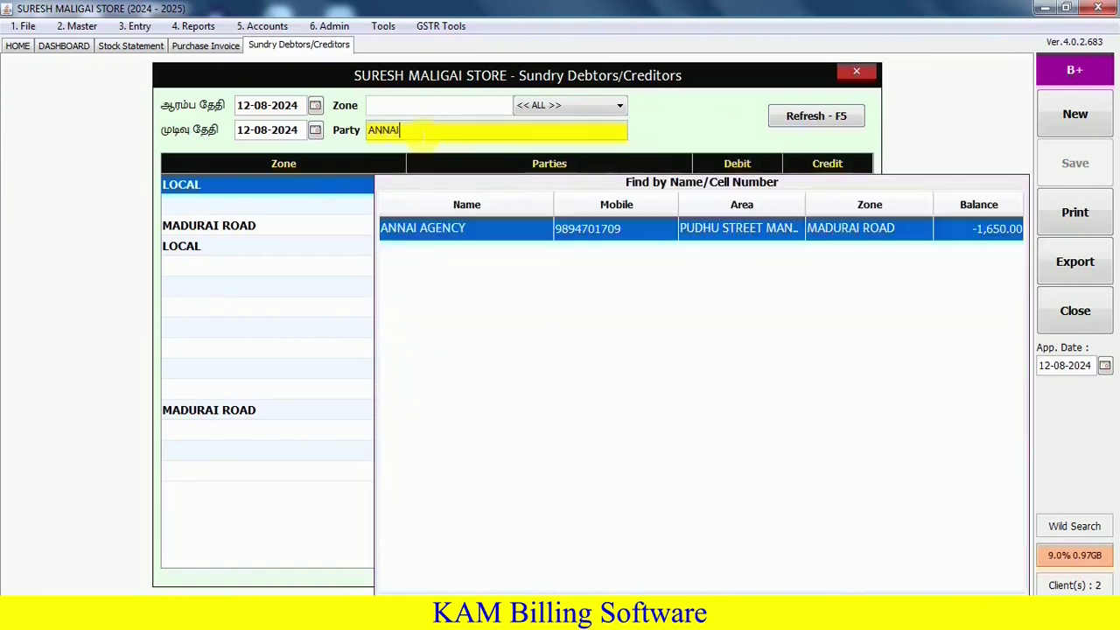
key(Return)
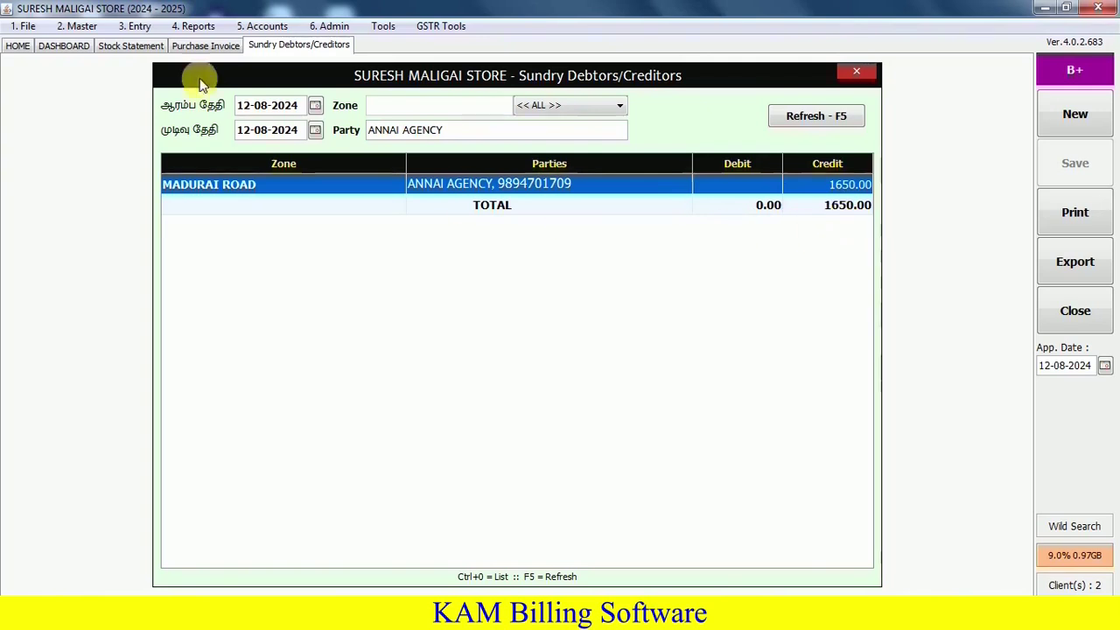
Start purchase return 101 dated 12-08-2024 and select ANNAI AGENCY as the supplier
click(133, 25)
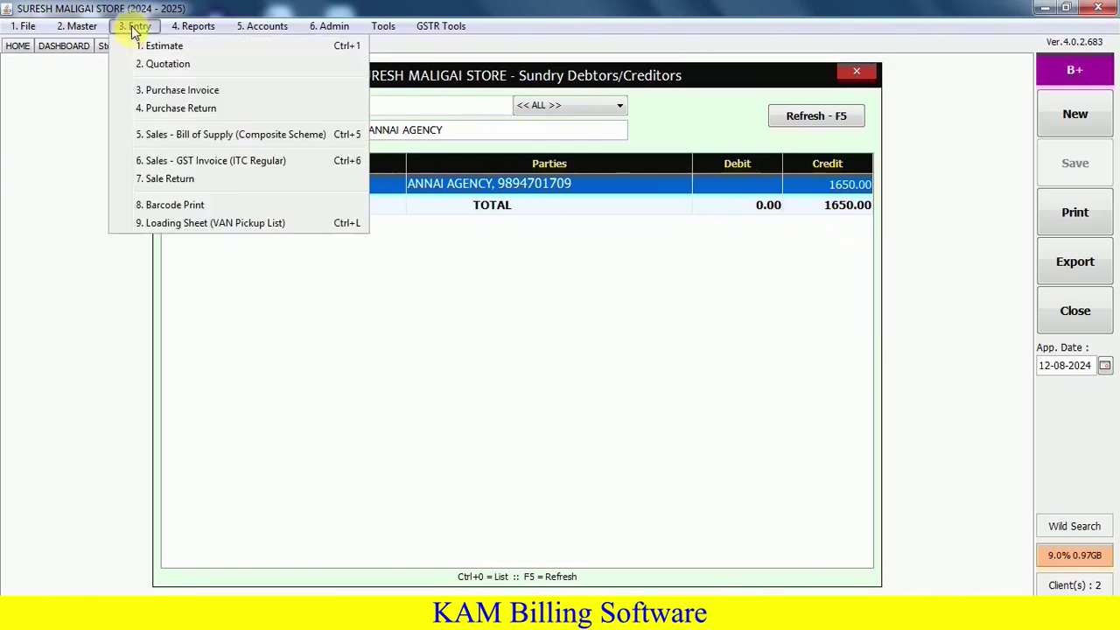
click(166, 110)
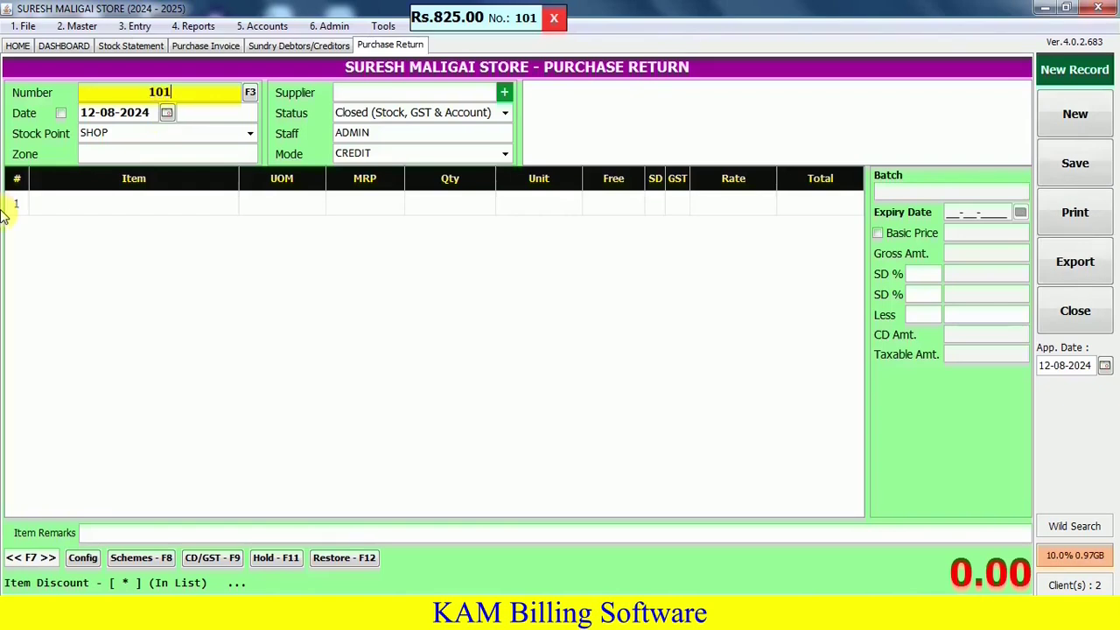
key(Return)
key(Return)
text(ANN)
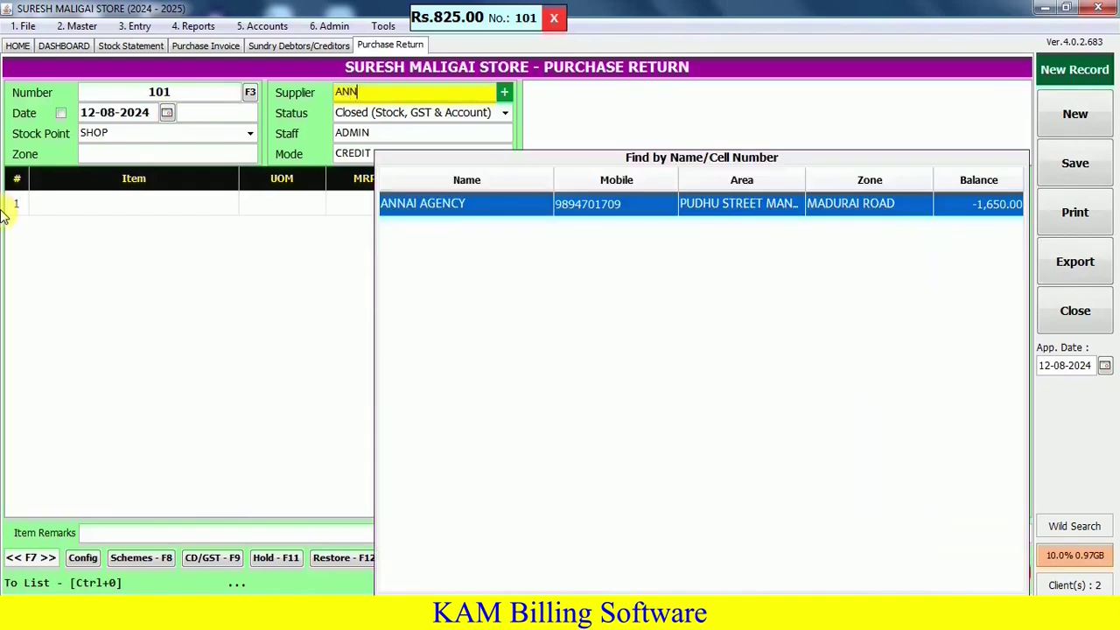
key(Return)
Add 2 NOS of item GW1 to the purchase return and save it with the Don't Print option
text(GW1)
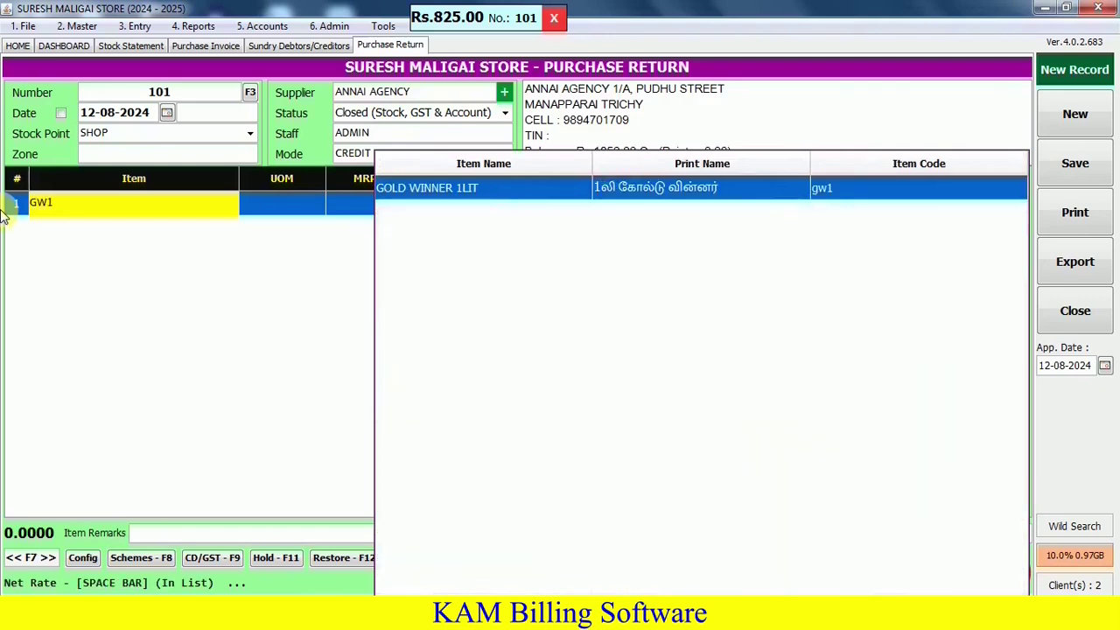
key(Return)
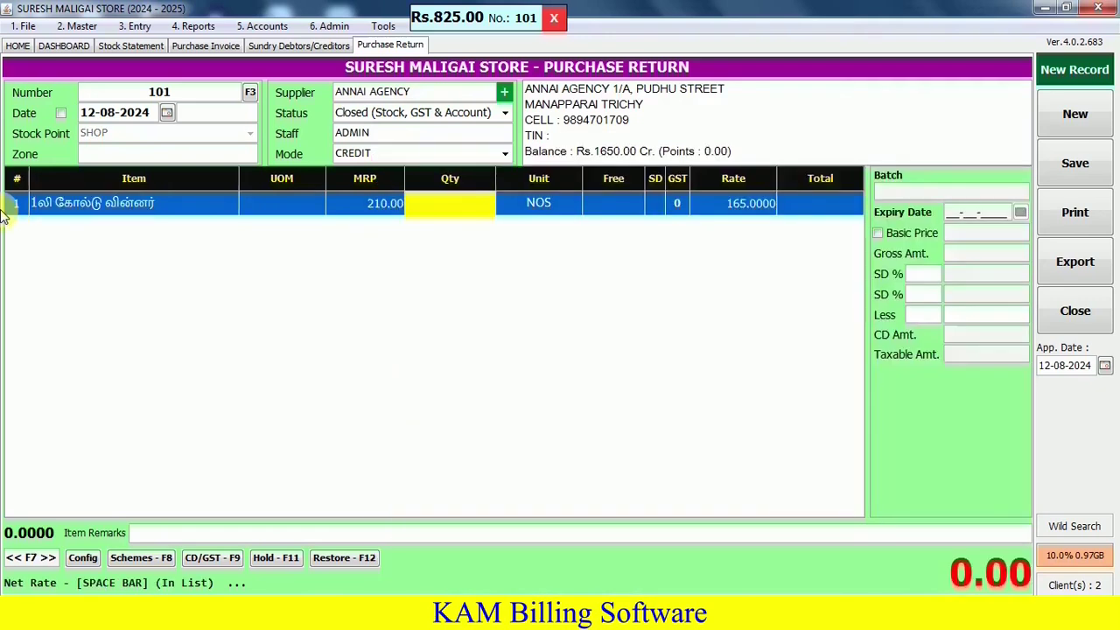
text(2)
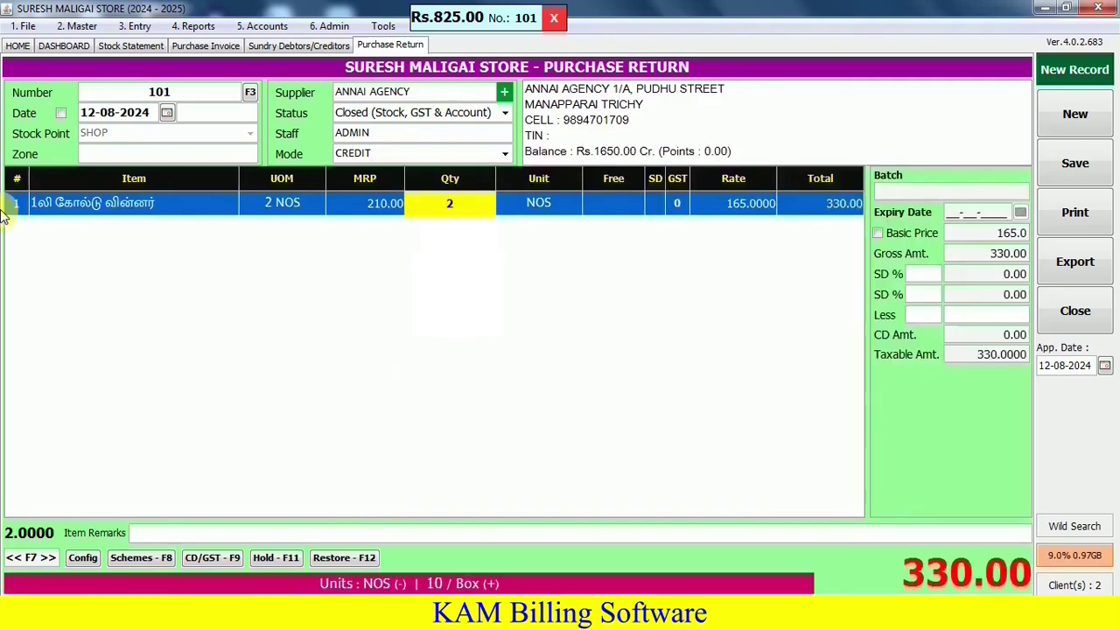
key(Return)
key(ctrl+s)
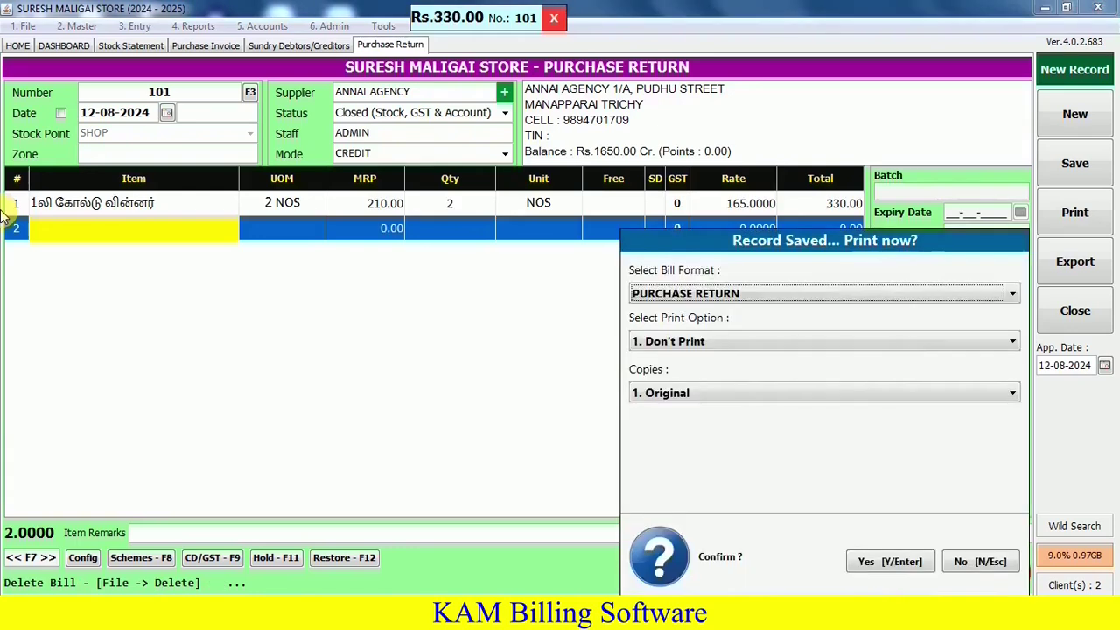
key(Return)
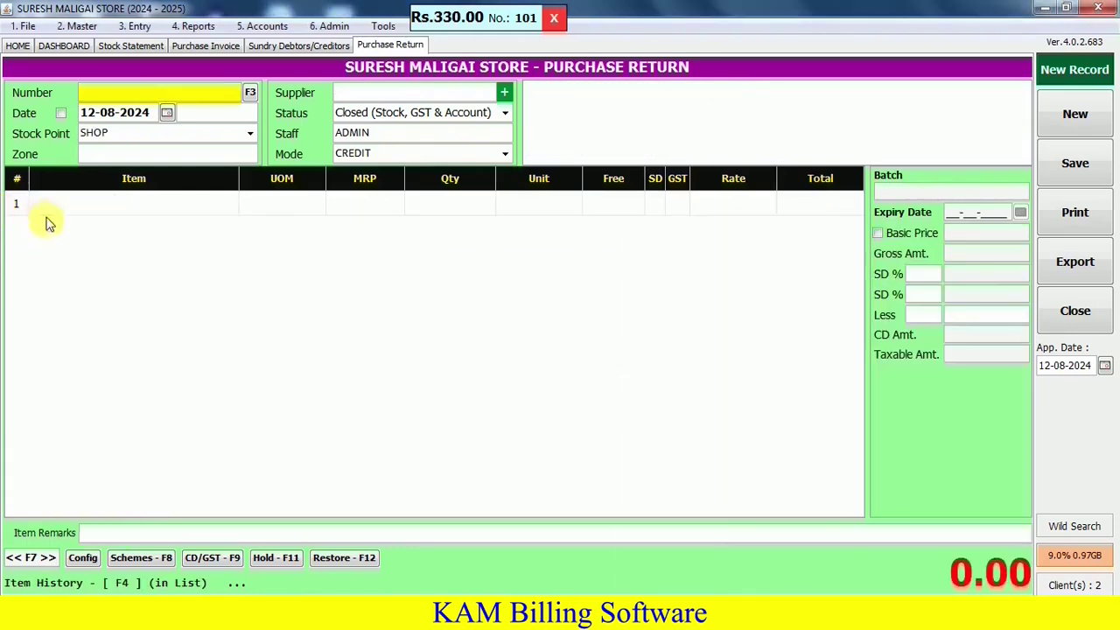
Refresh the GOLD WINNER 1LIT stock statement to check its quantity after the purchase return
click(138, 47)
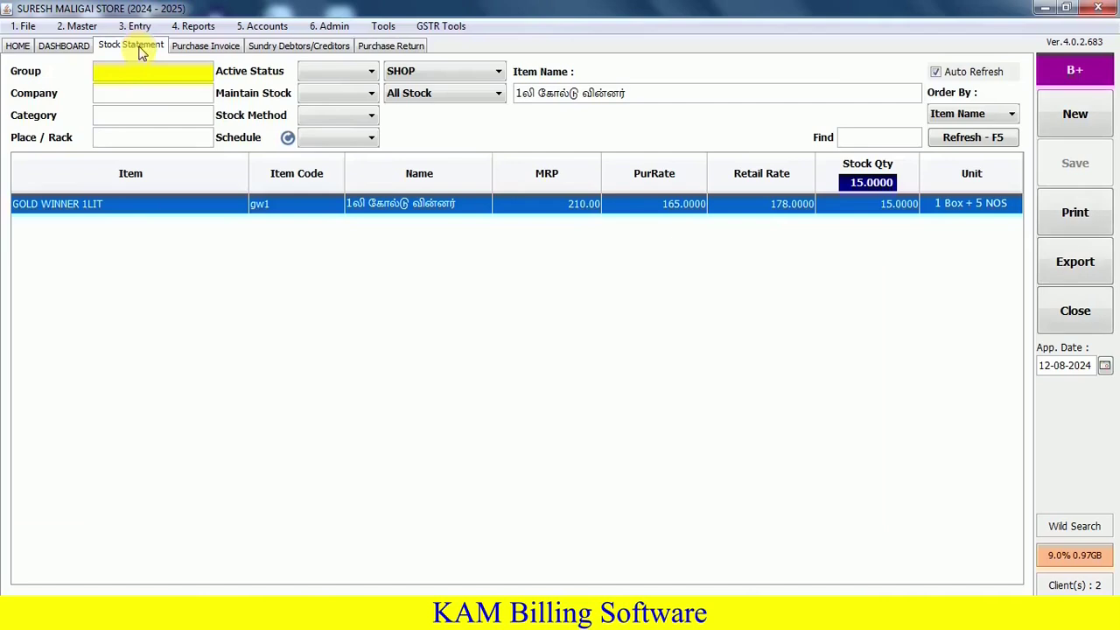
click(962, 138)
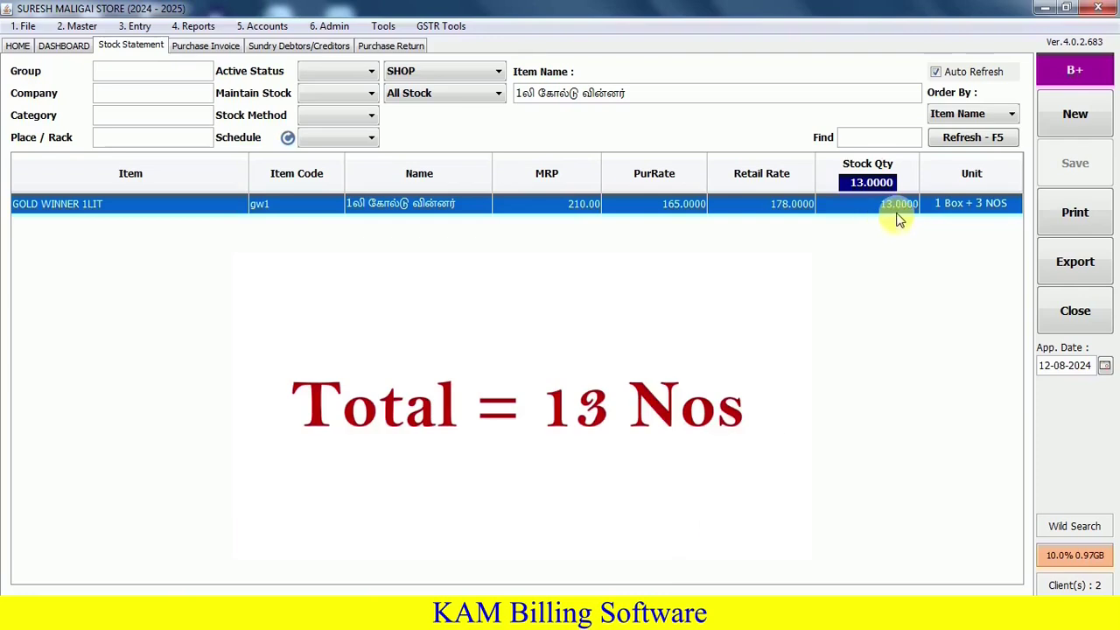
Refresh ANNAI AGENCY's outstanding balance, and close the Sundry Debtors/Creditors report and the purchase screens
click(307, 48)
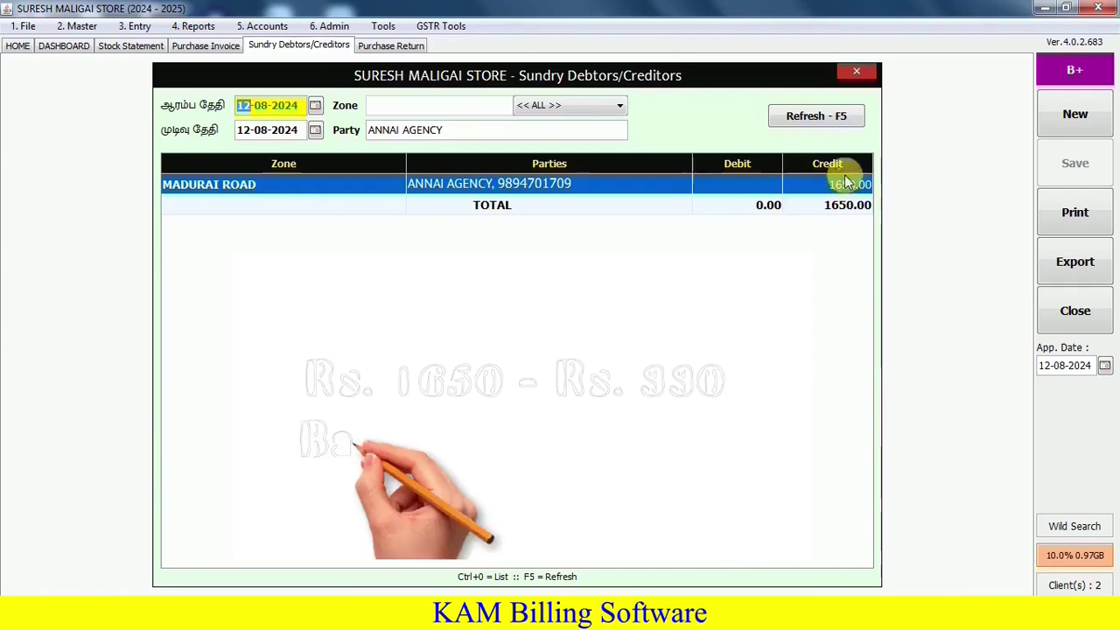
click(837, 115)
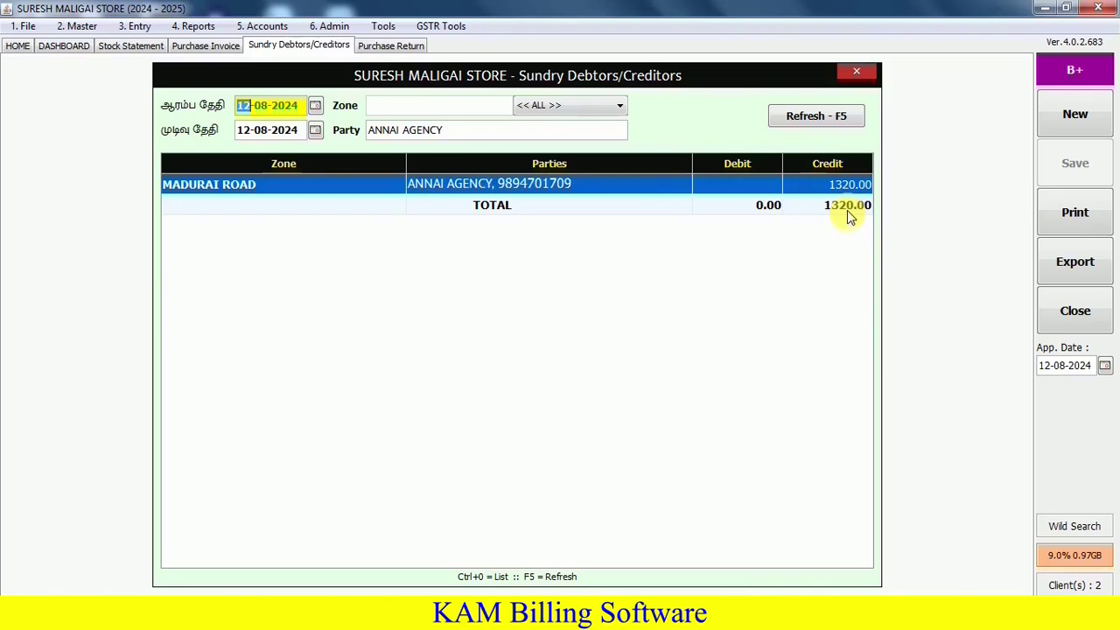
click(1075, 311)
click(1075, 310)
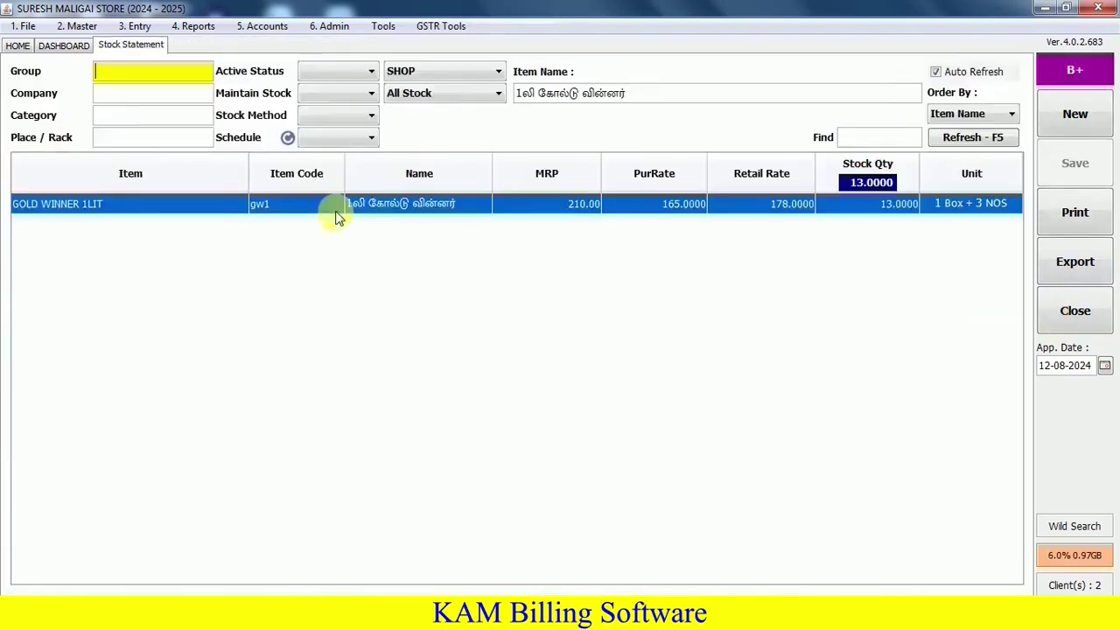
Start Bill of Supply B44 and select the customer with the payment mode CREDIT
click(14, 48)
click(108, 422)
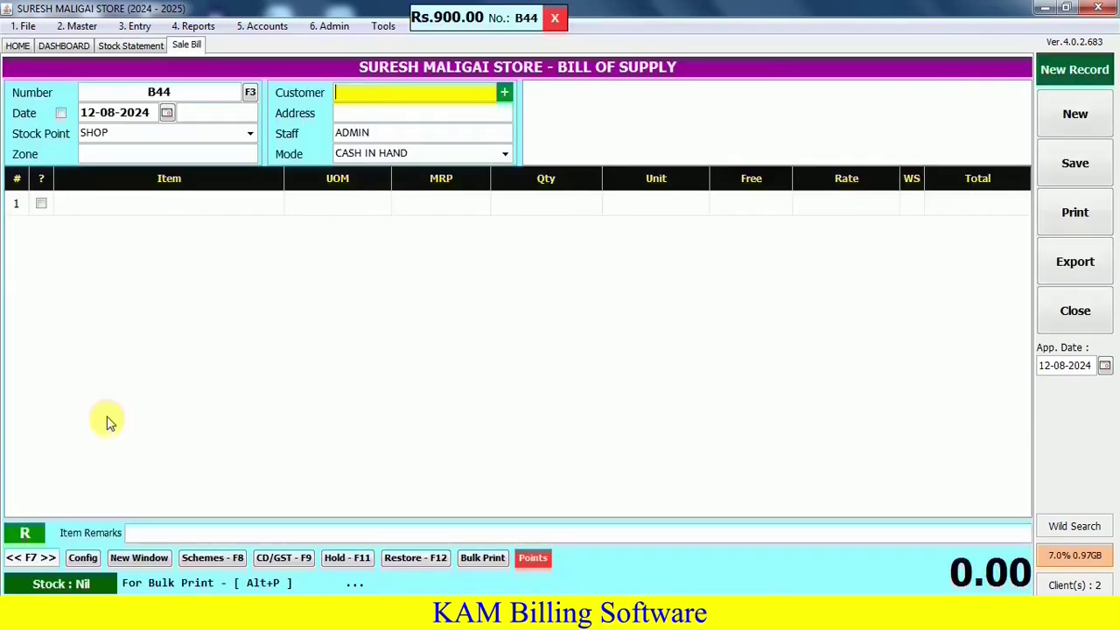
text(900)
key(Return)
key(Down)
key(Up)
key(Return)
Add 4 NOS of item GW1 to the credit bill of supply and save the bill
text(GW1)
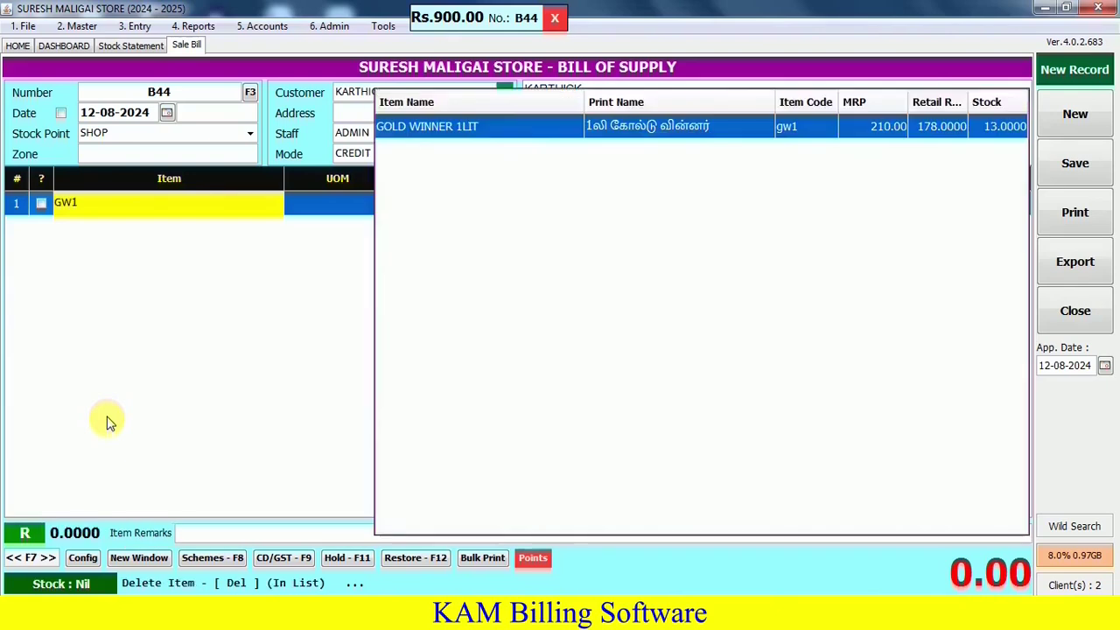
key(Return)
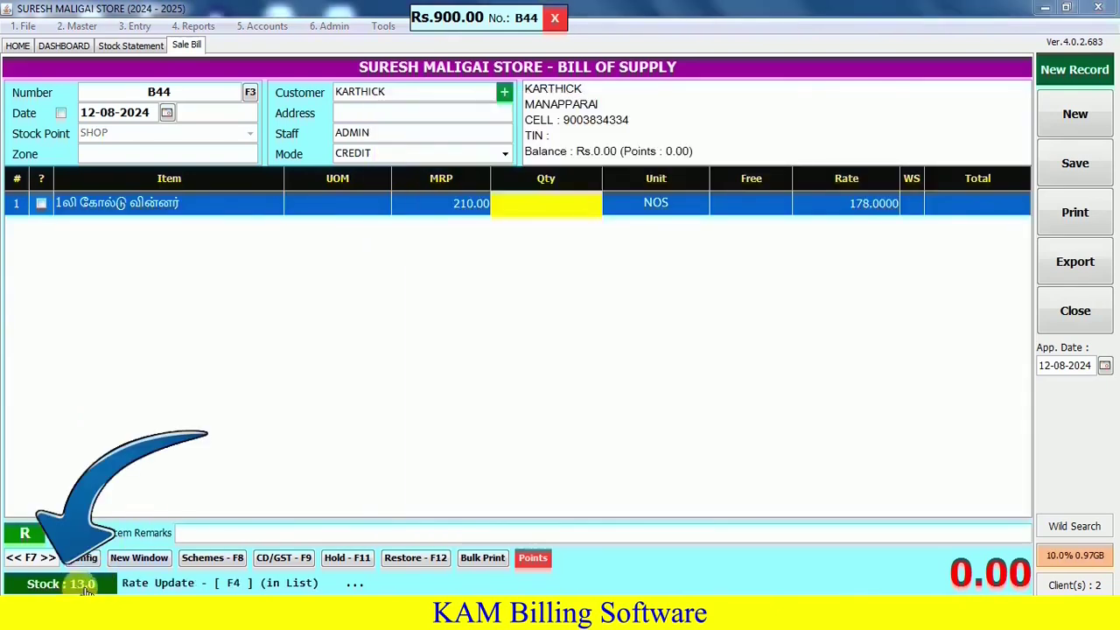
text(4)
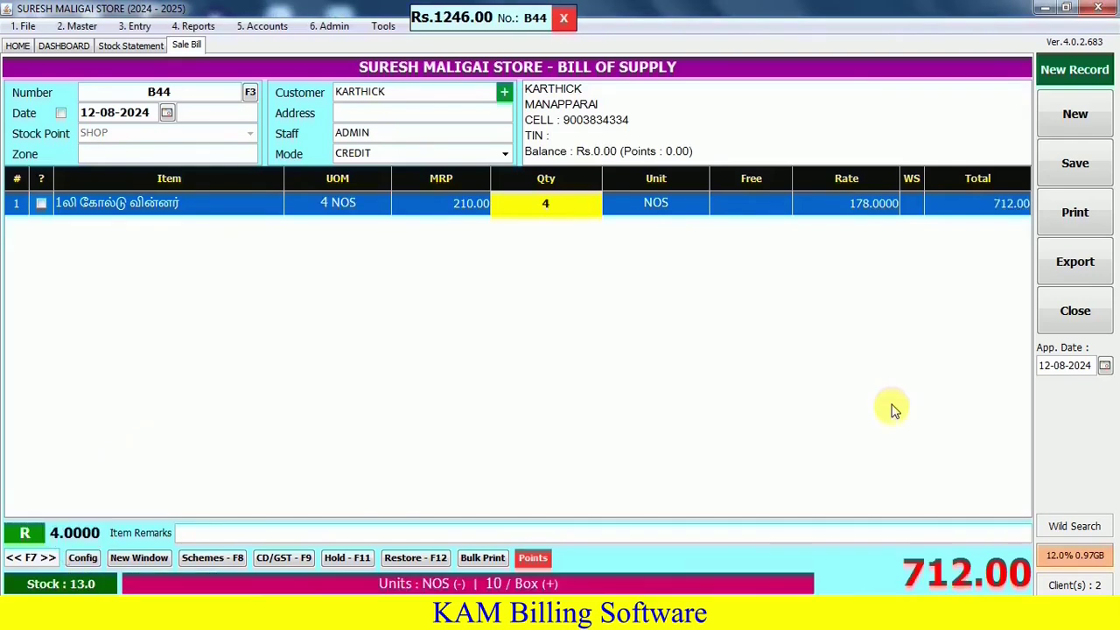
key(Return)
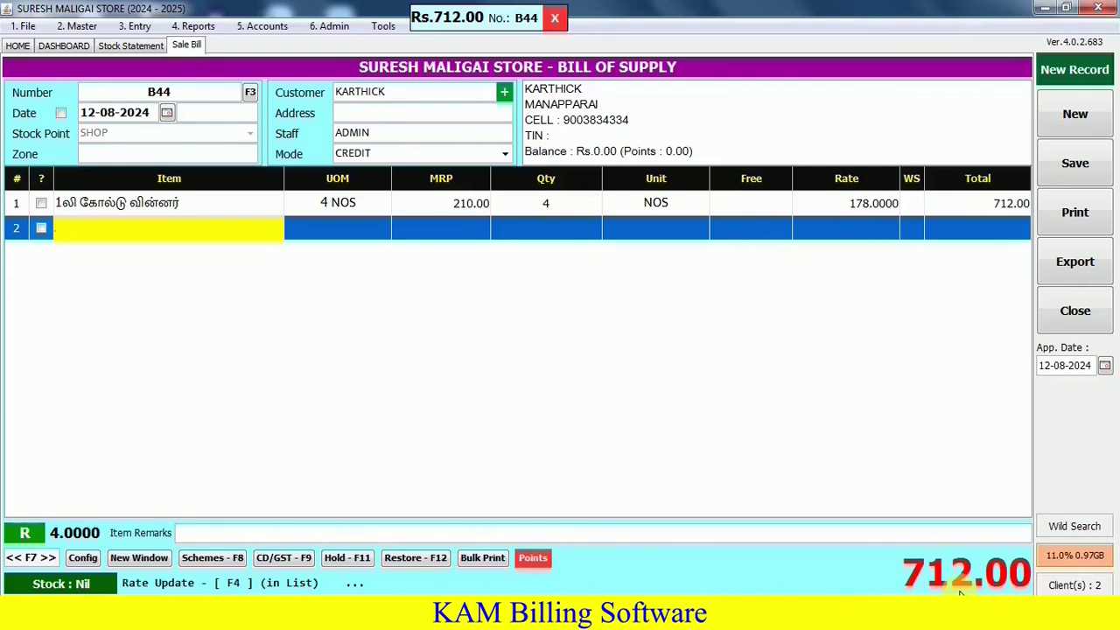
key(ctrl+s)
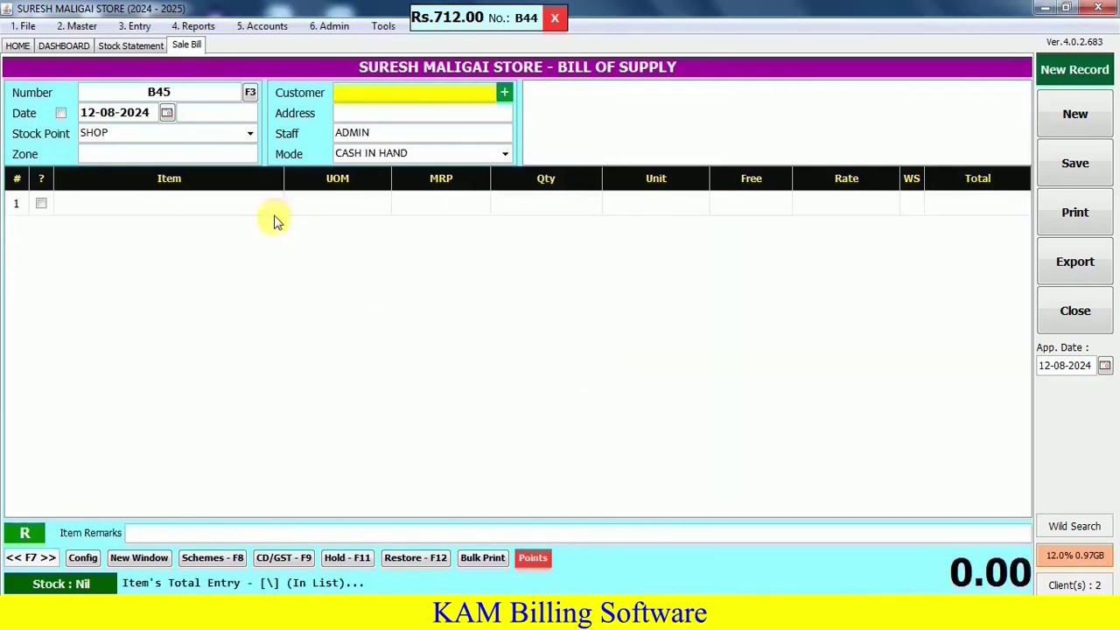
Refresh the GOLD WINNER 1LIT stock statement after the sale, and look up the customer's outstanding balance in the Sundry Debtors/Creditors report
click(149, 45)
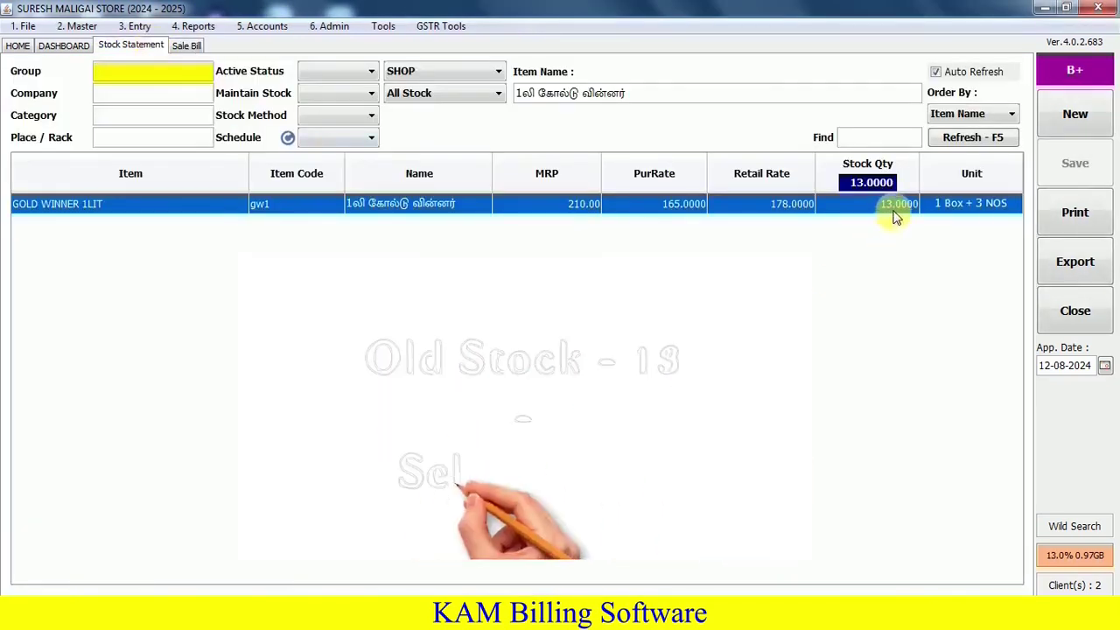
click(970, 143)
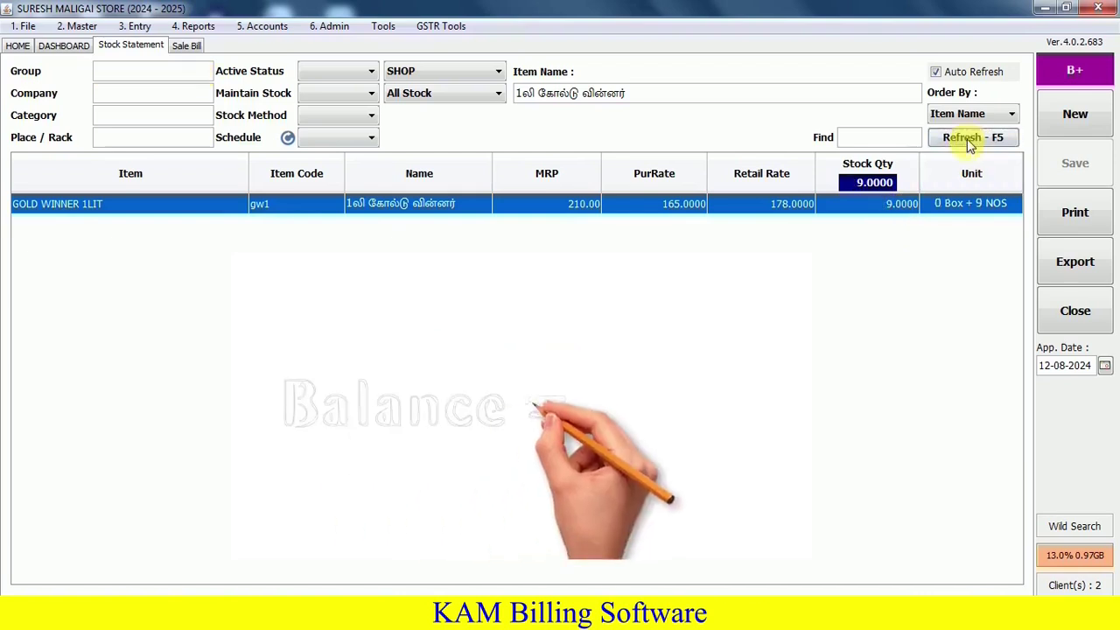
click(262, 26)
click(326, 249)
click(475, 131)
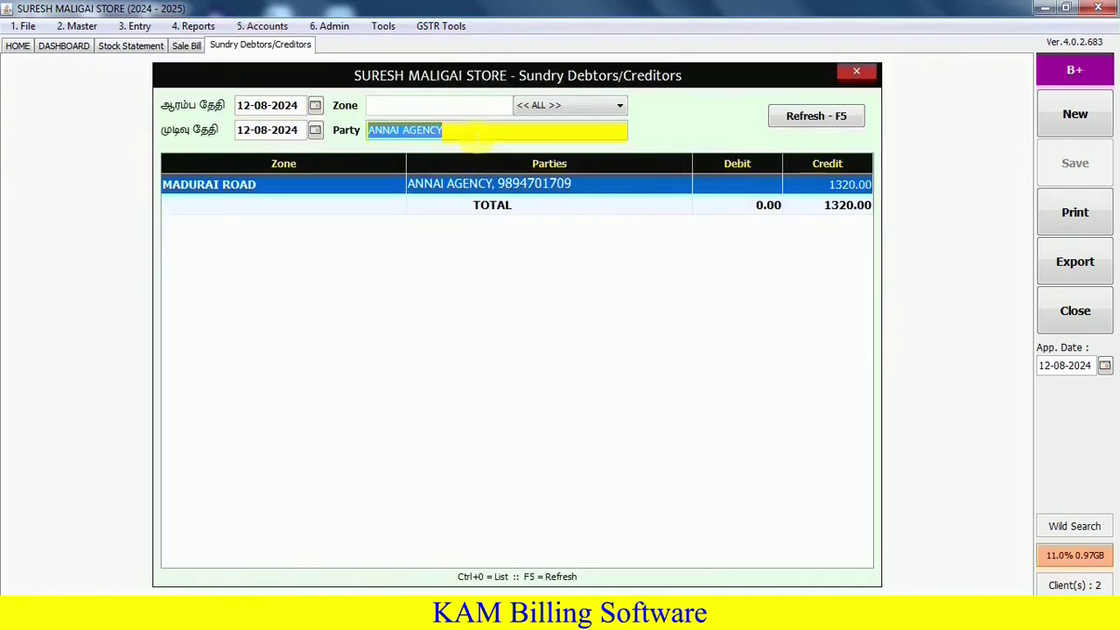
text(900)
key(Return)
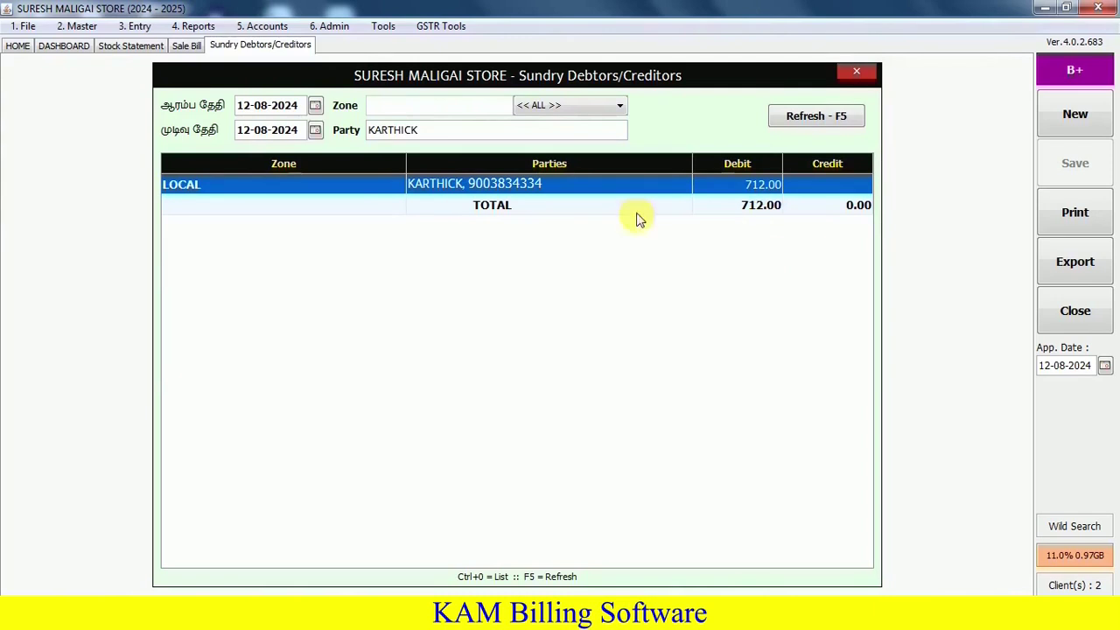
Start a sale return and select the same customer with the payment mode CREDIT
click(139, 26)
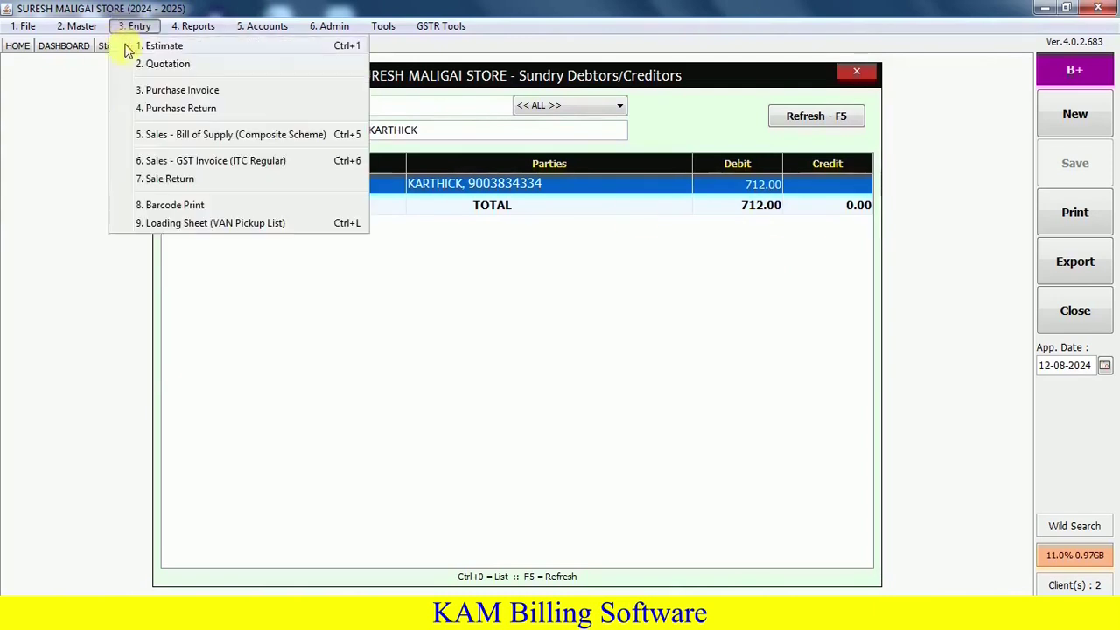
click(179, 181)
text(900)
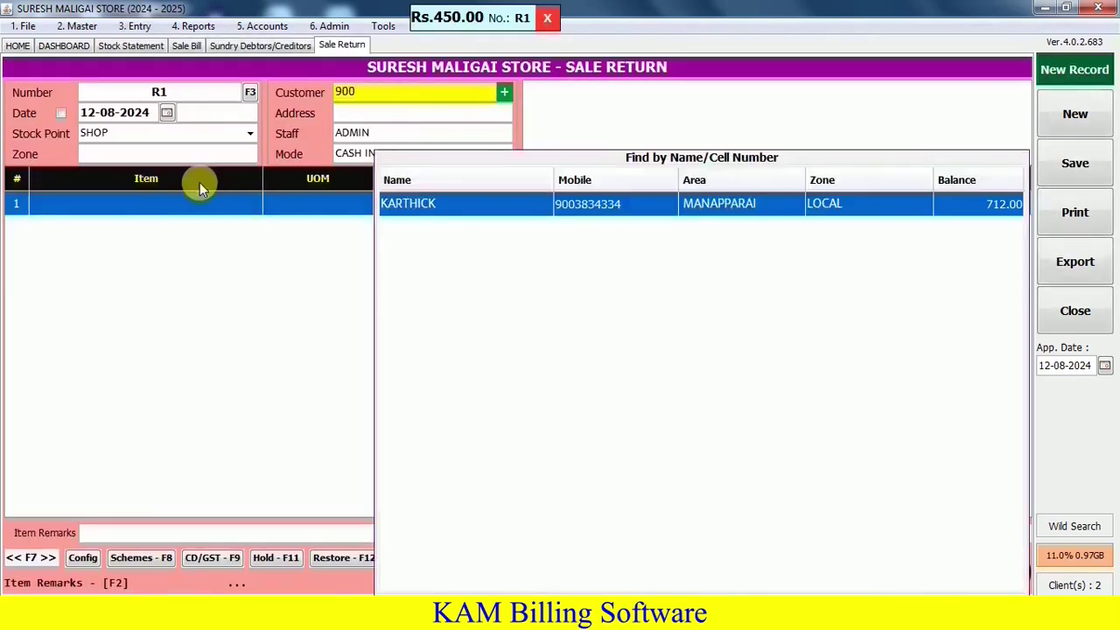
key(Return)
key(Up)
key(Return)
Add 1 NOS of item GW1 to the sale return and save it without printing
text(GW1)
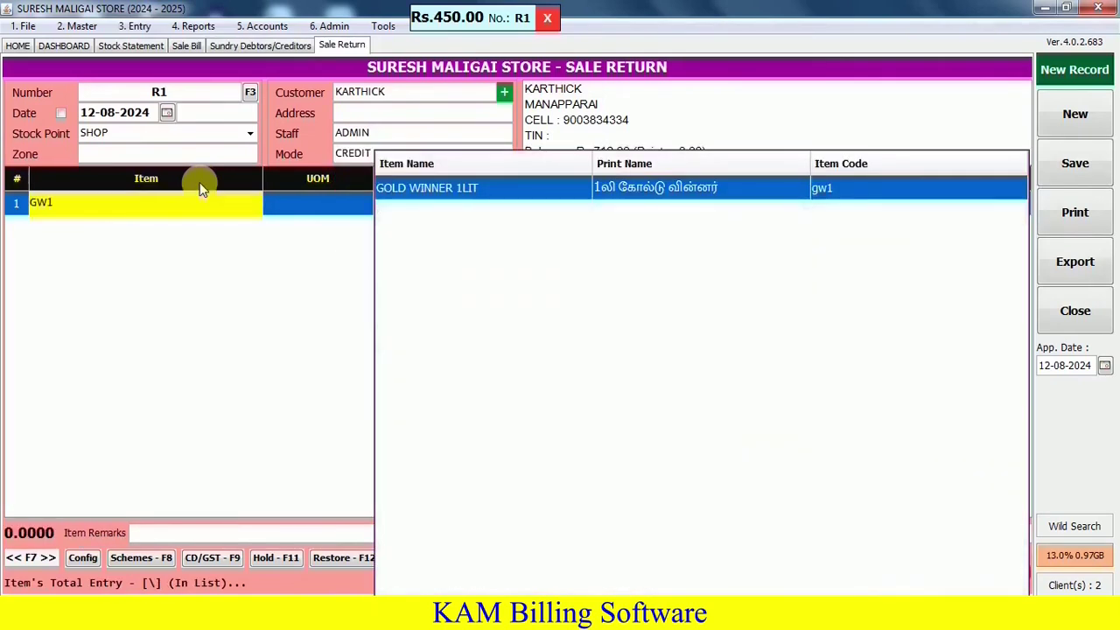
key(Return)
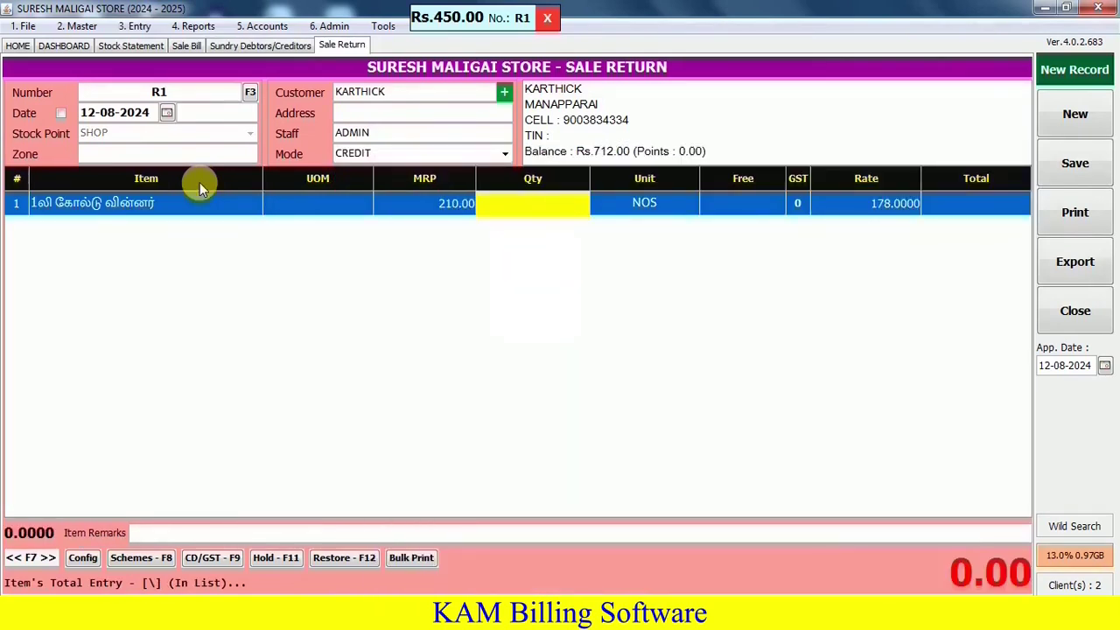
text(1)
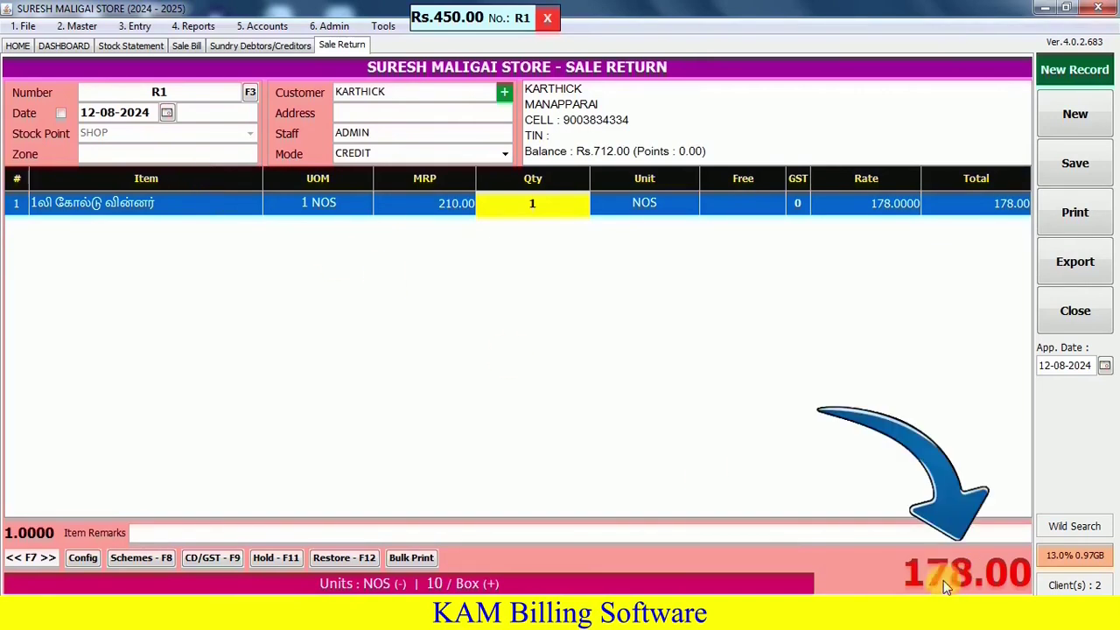
key(Return)
key(ctrl+s)
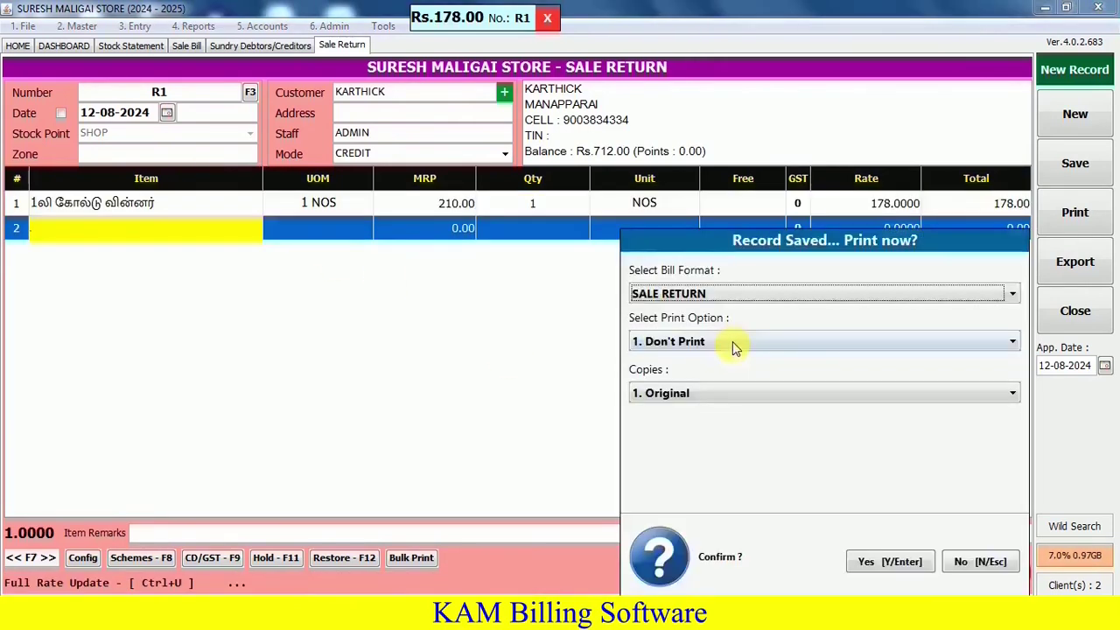
key(Escape)
Refresh the GOLD WINNER 1LIT stock statement and the customer's outstanding balance to check both after the sale return
click(155, 51)
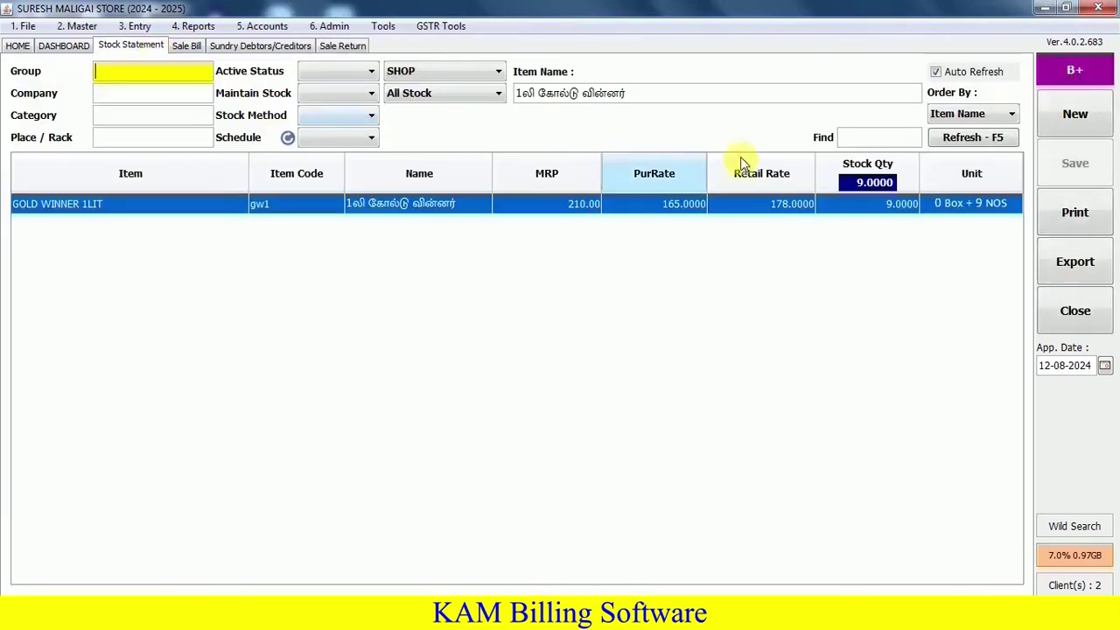
click(972, 140)
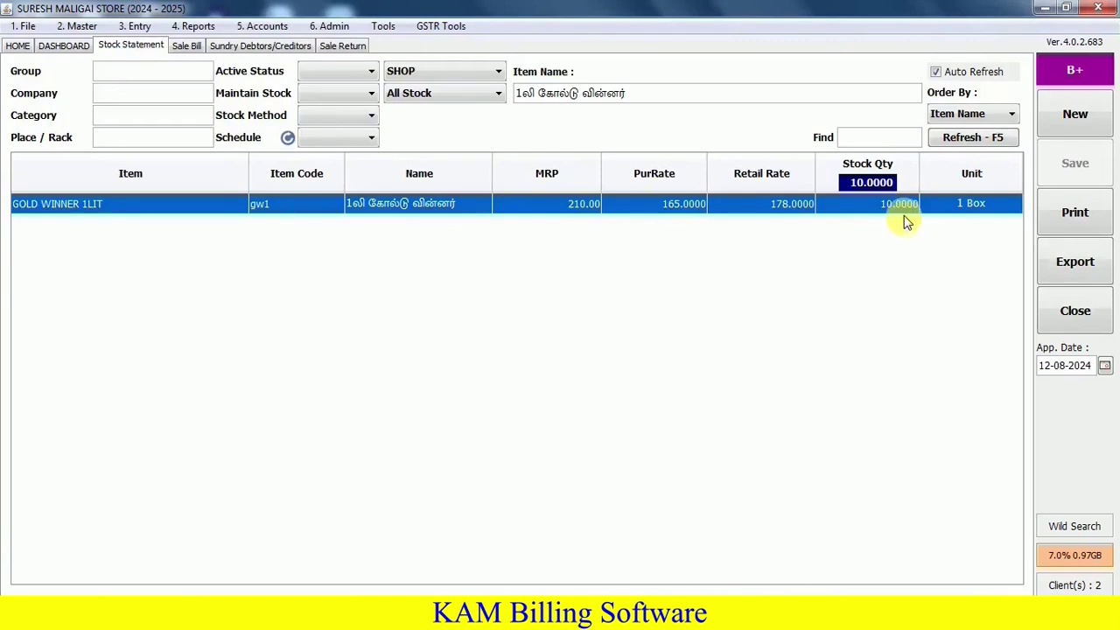
click(285, 46)
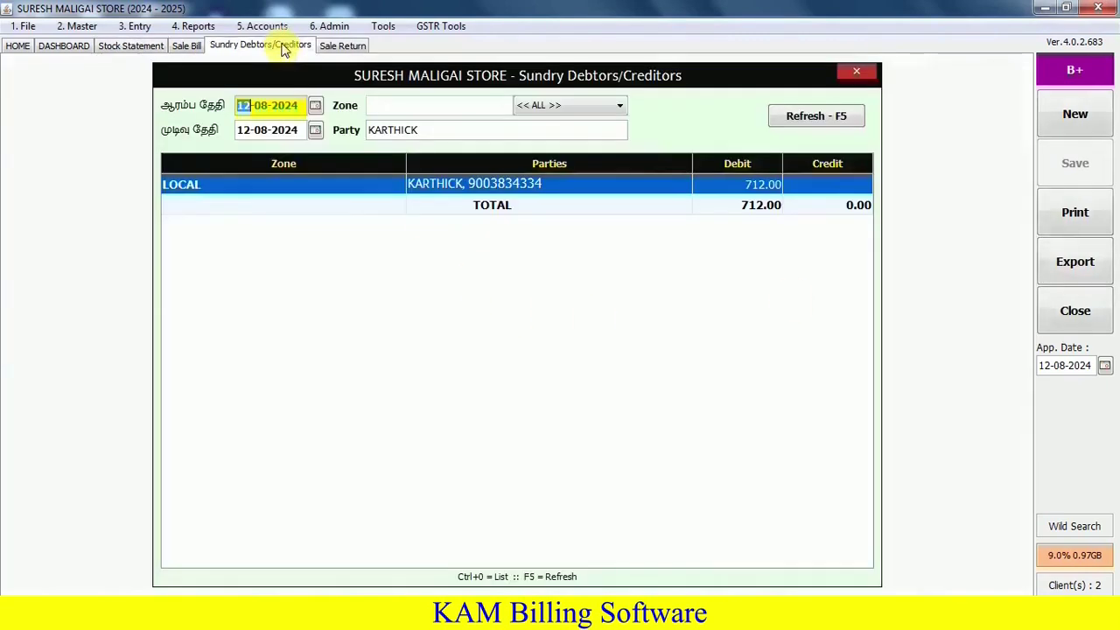
click(833, 124)
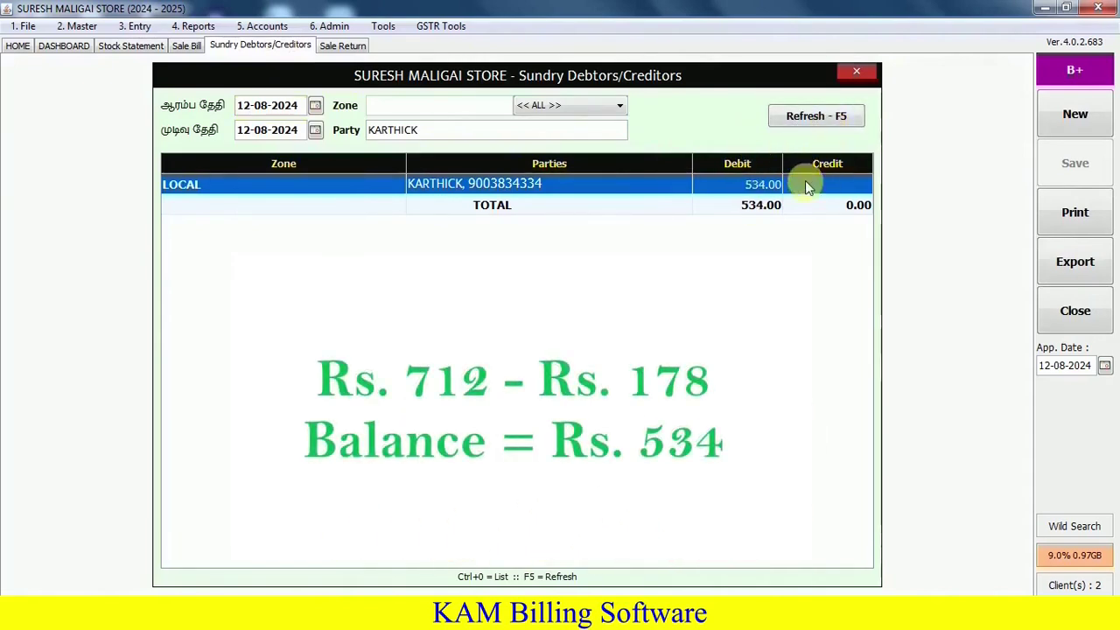